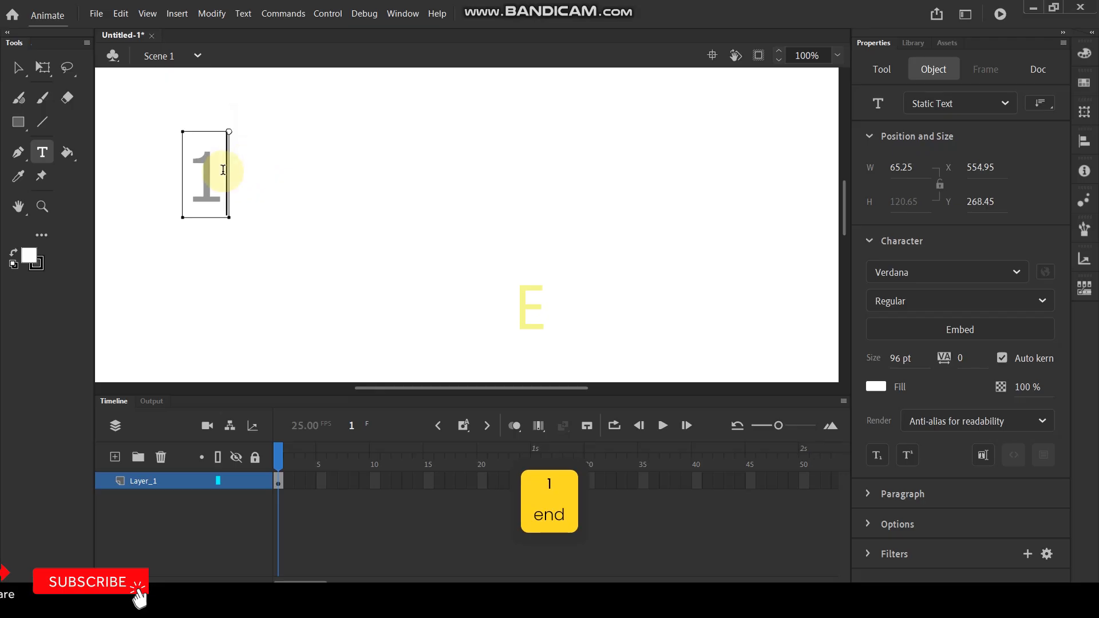
- Set the text fill to red and complete the heading so it reads "1. timing"
click(25, 256)
click(90, 368)
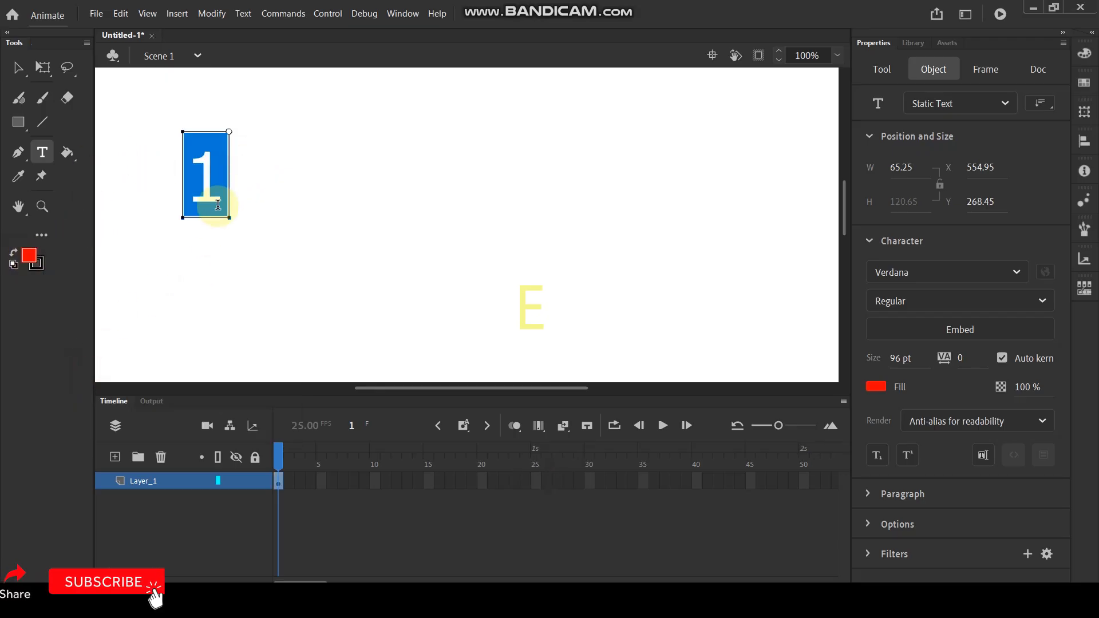
click(218, 189)
text(,)
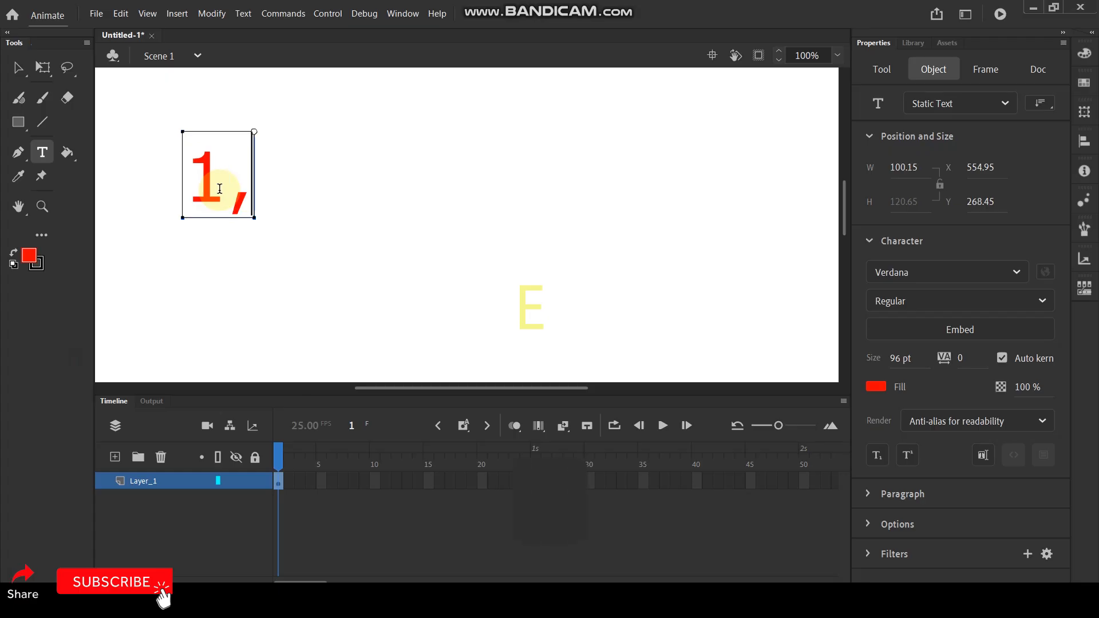
key(BackSpace)
text(. t)
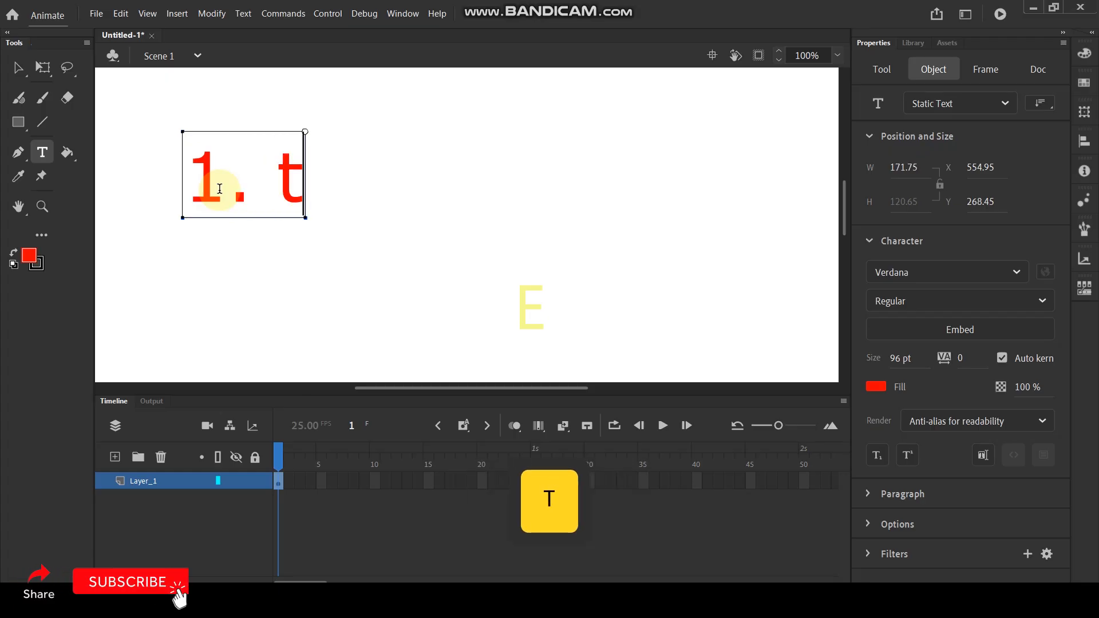
text(iming)
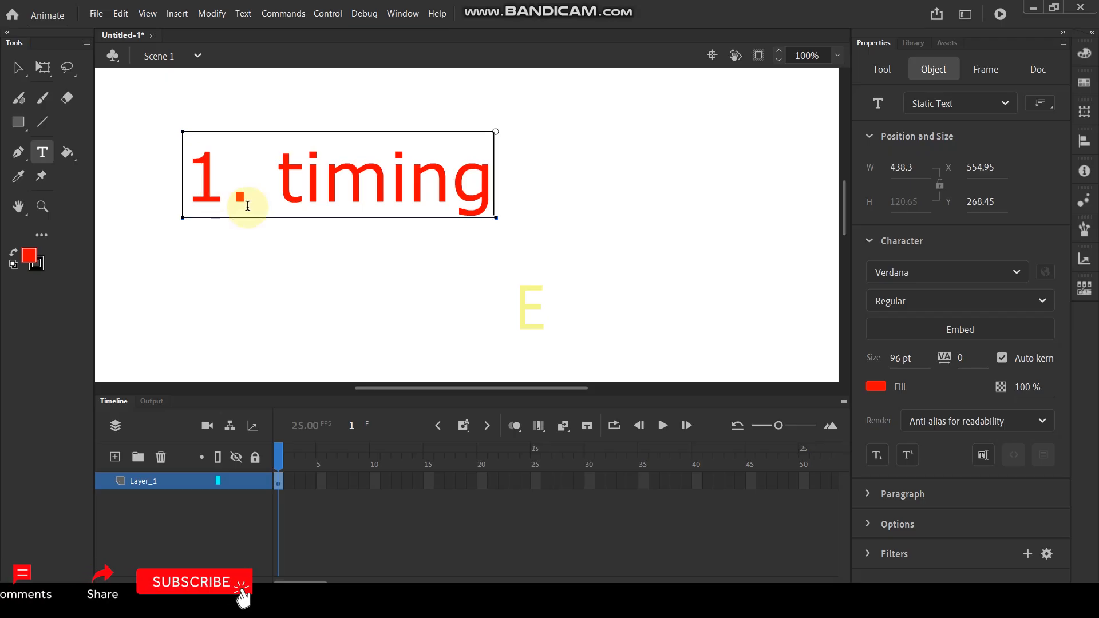
key(ctrl+z)
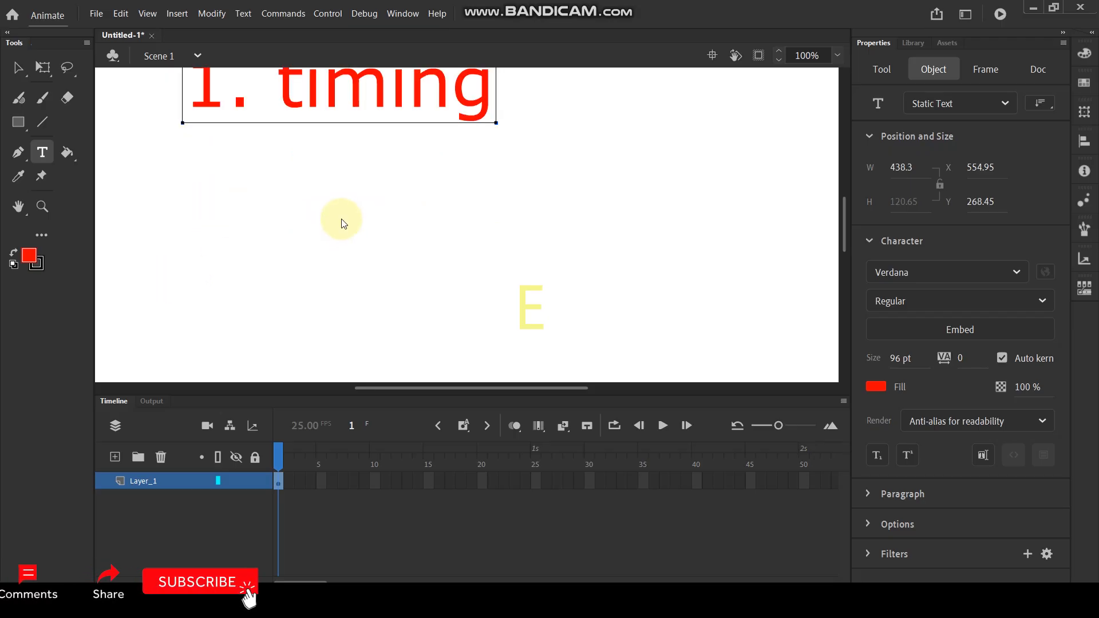
- Add a red "10frame" text and place it below the heading at about X 509, Y 414
click(18, 68)
click(41, 152)
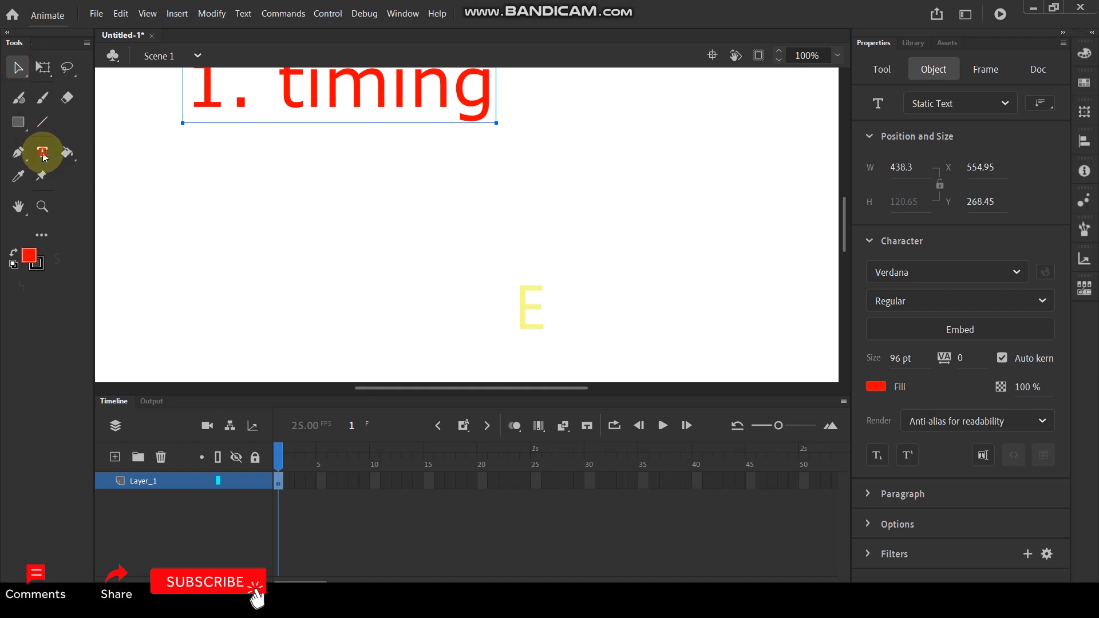
click(290, 191)
click(288, 180)
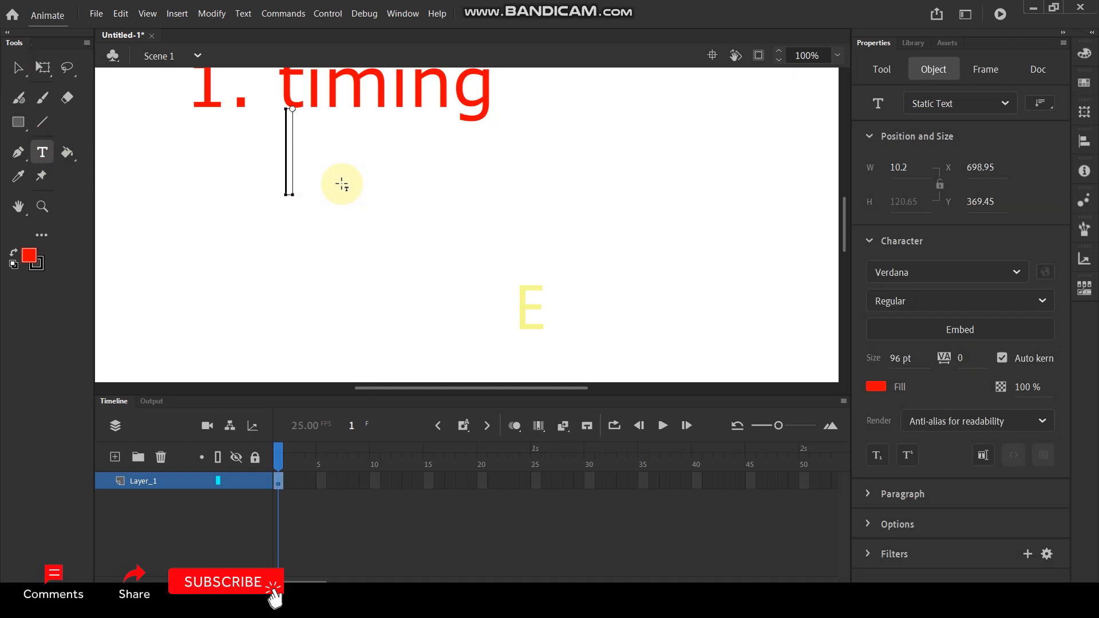
text(10)
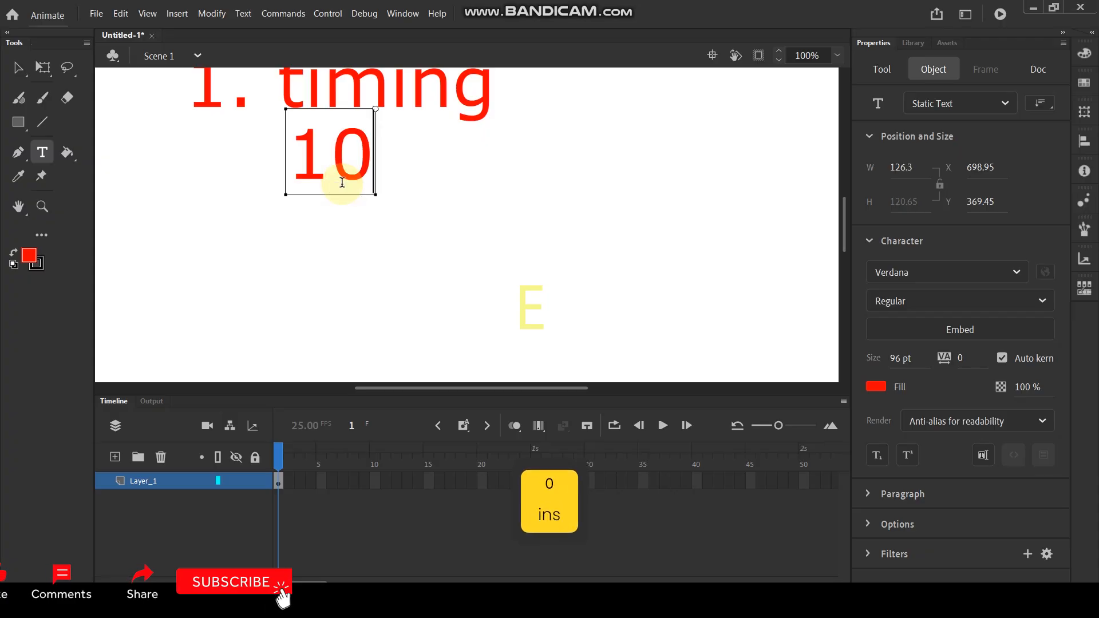
text(fr)
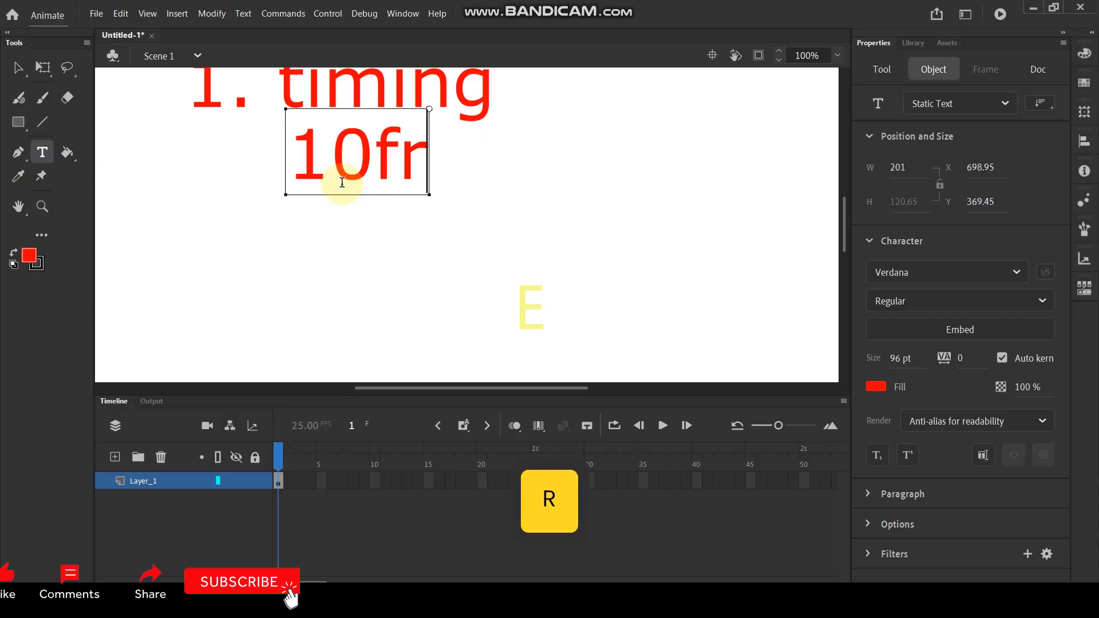
text(ame)
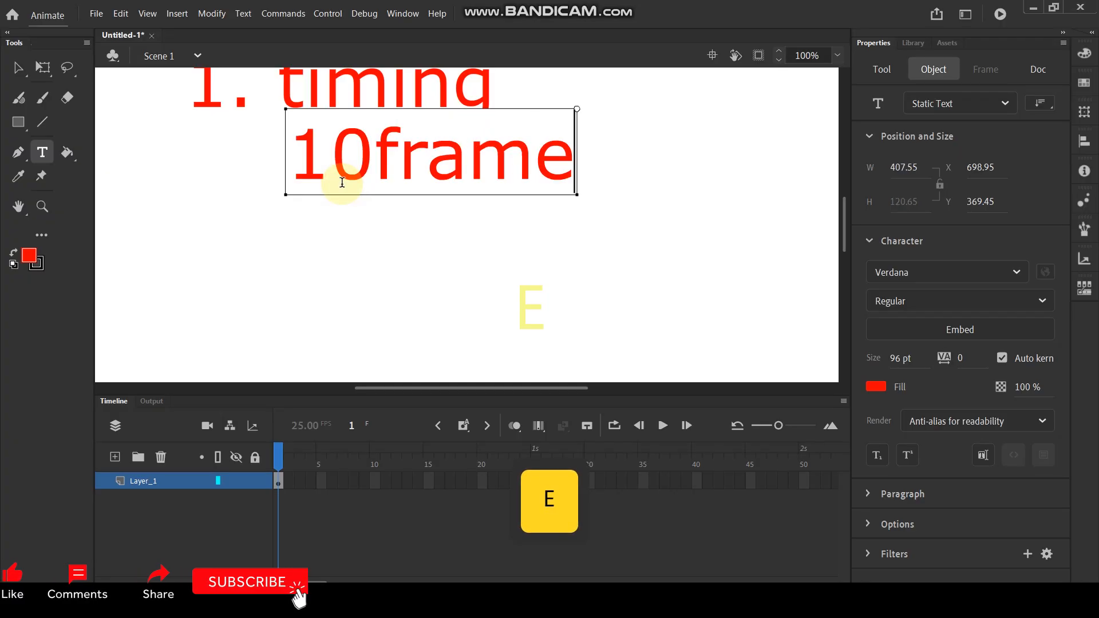
click(17, 68)
drag(366, 166, 257, 192)
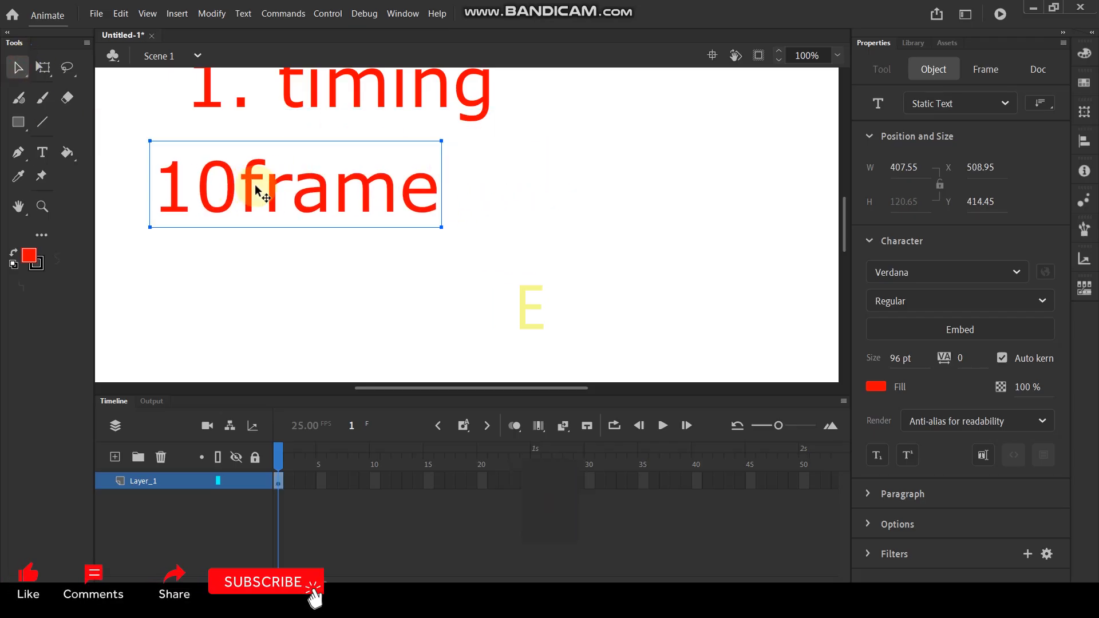
- Duplicate the "10frame" text straight across to about X 1048 and change the copy to "40frame"
drag(257, 192, 647, 203)
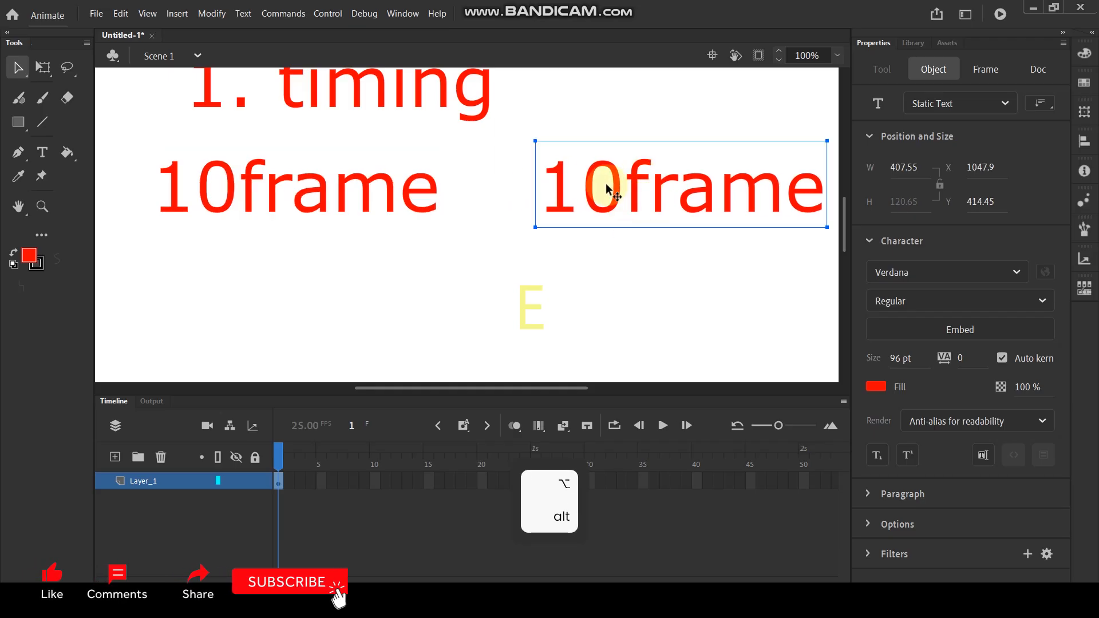
double_click(561, 183)
drag(561, 182, 545, 182)
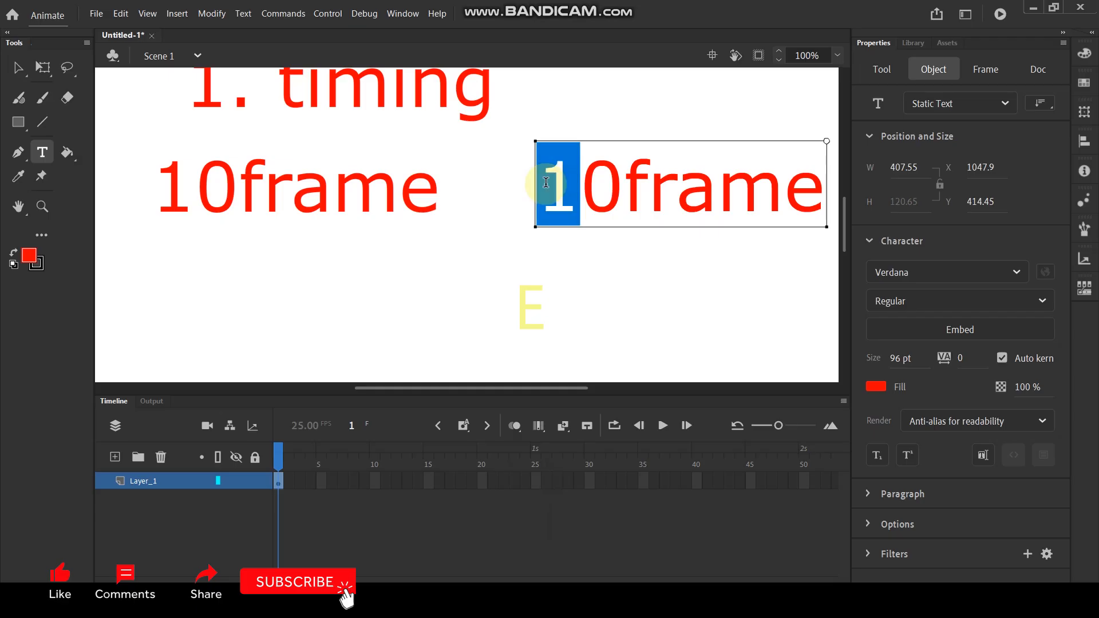
text(4)
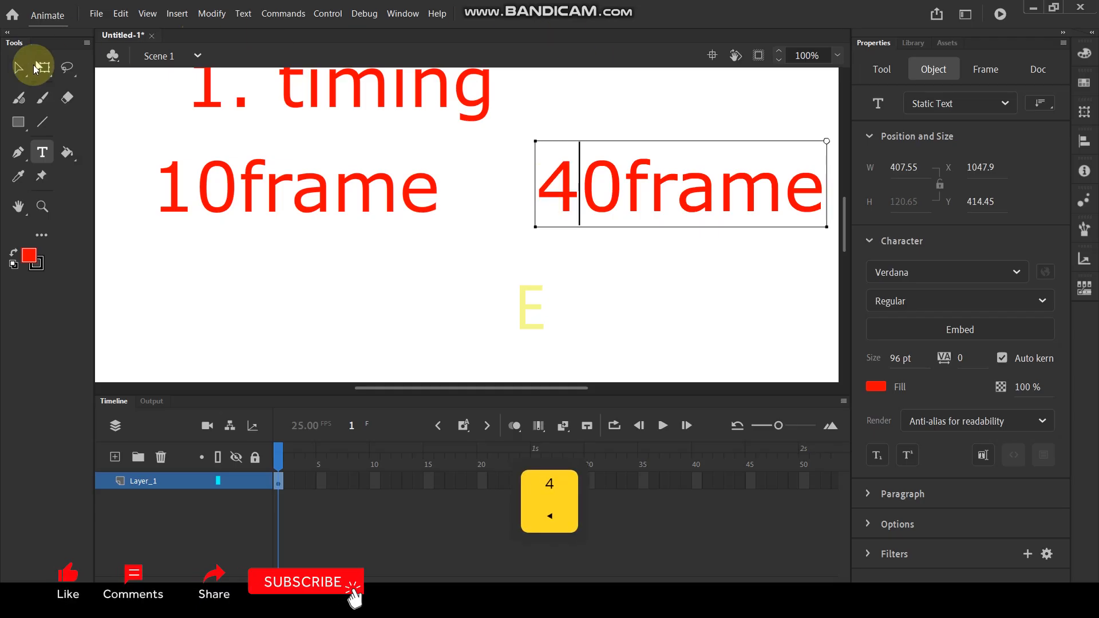
click(16, 69)
key(ctrl+2)
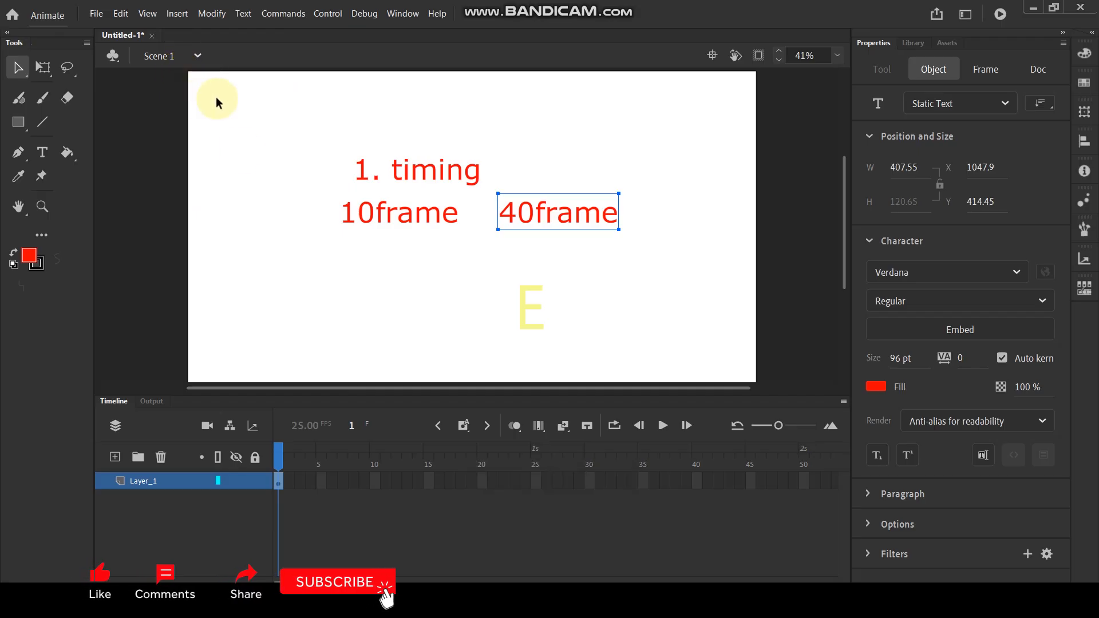
- Lock the text layer and draw a circle about 130 px wide under "10frame" on a new layer
click(149, 474)
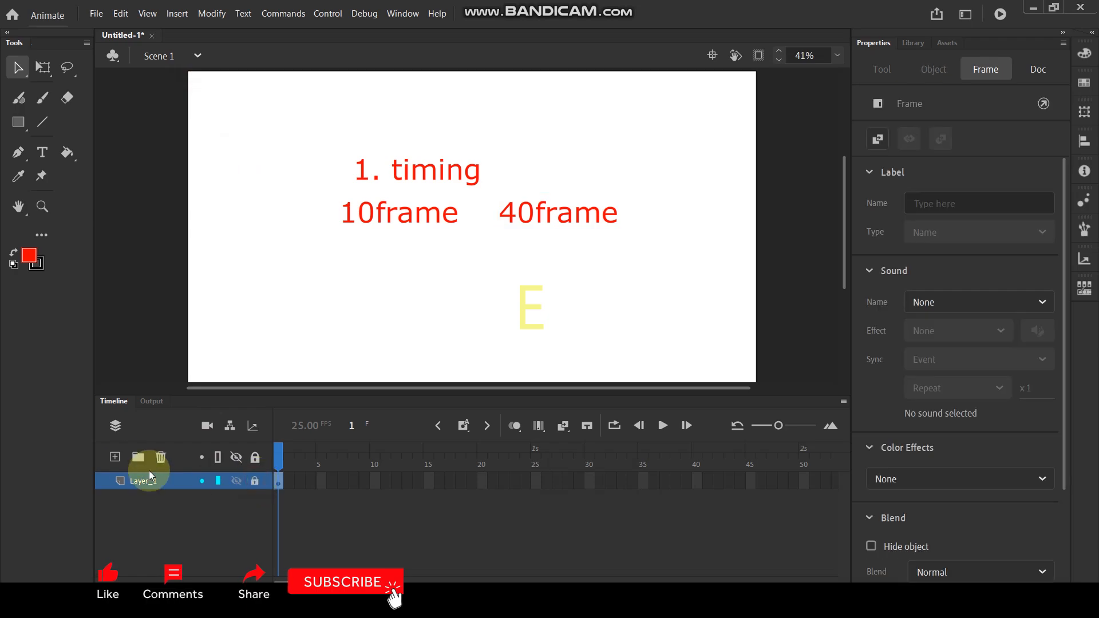
click(116, 459)
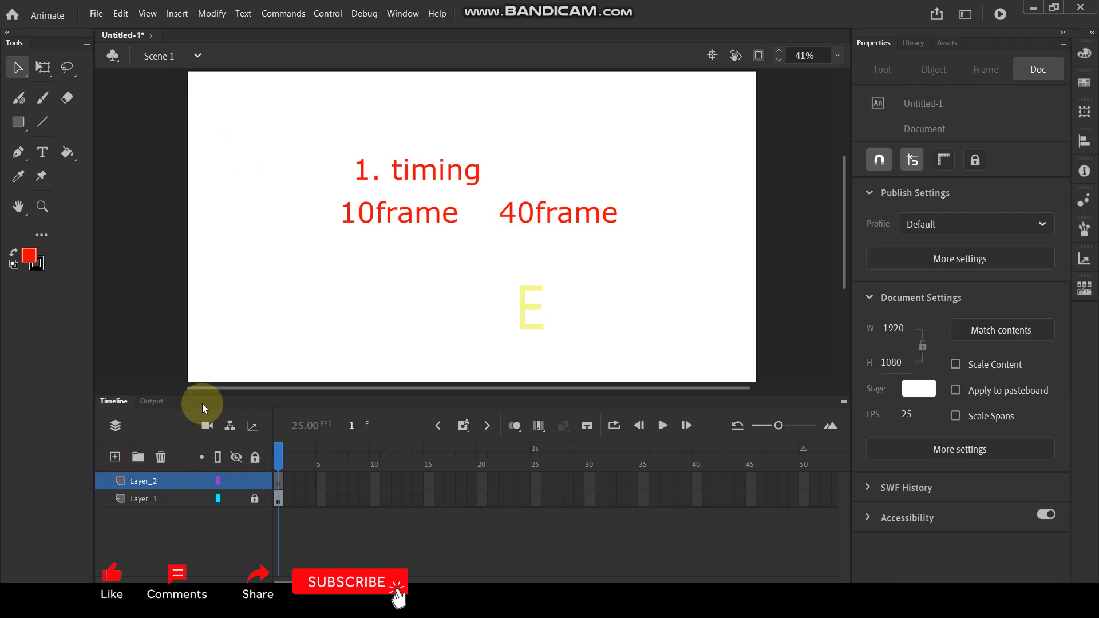
click(18, 124)
click(79, 166)
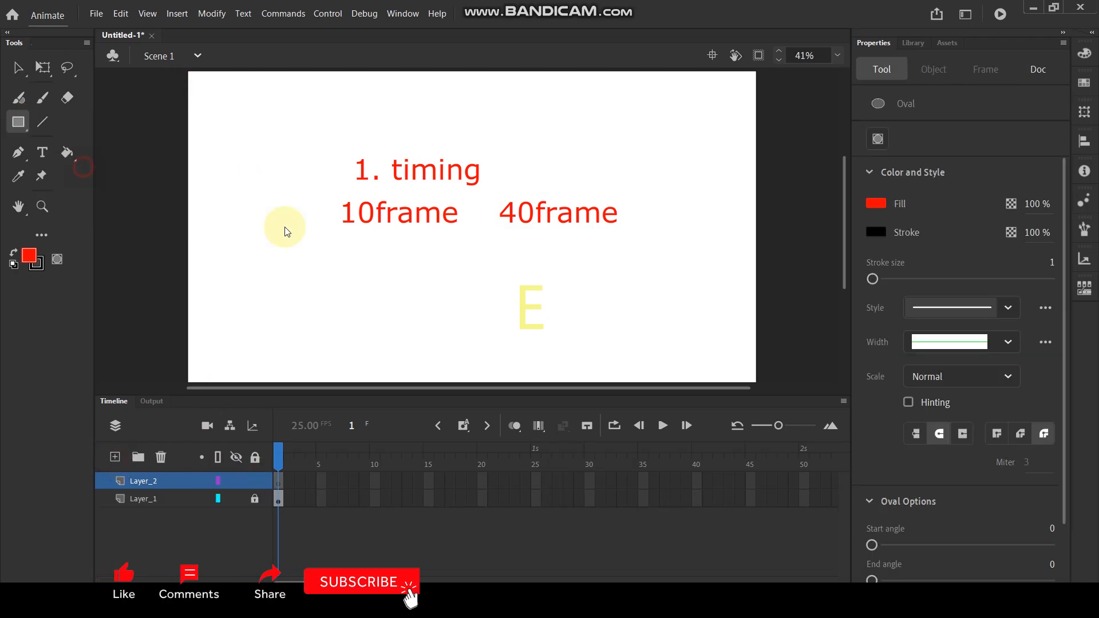
drag(391, 257, 410, 277)
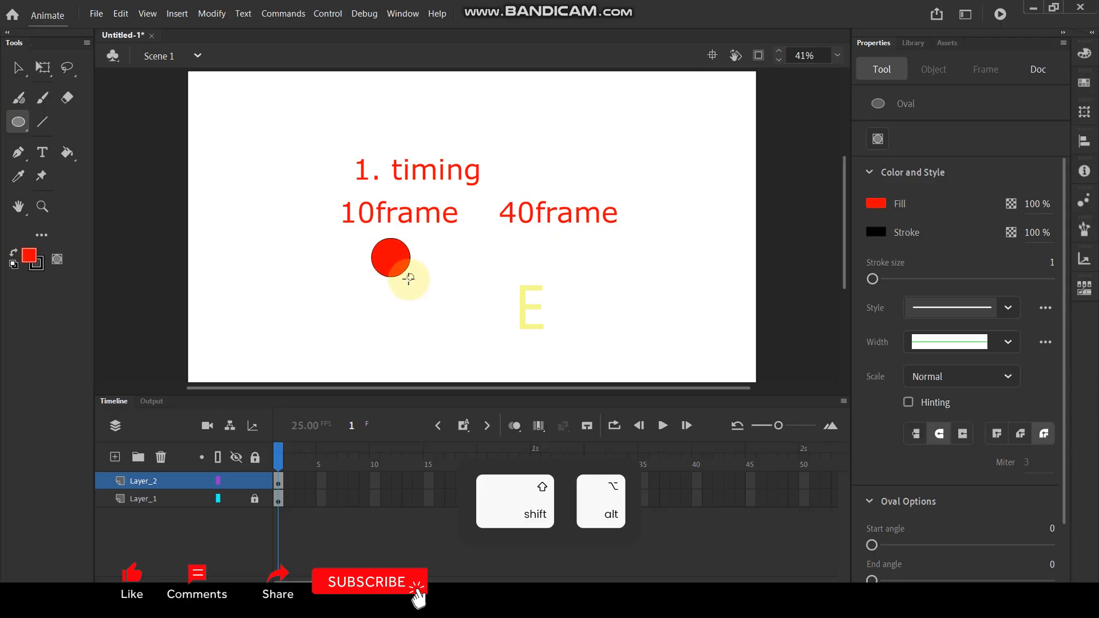
- Delete the circle's black outline and change its fill to green
click(16, 72)
double_click(412, 259)
key(Delete)
click(394, 255)
click(29, 256)
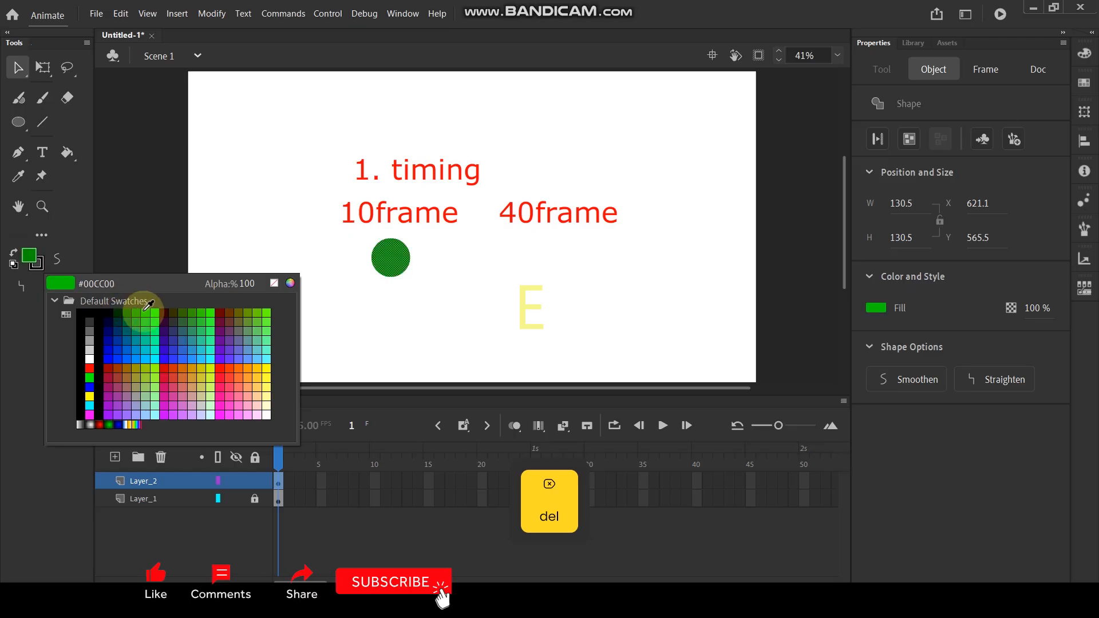
click(150, 305)
click(217, 233)
- Add a keyframe at each frame from 2 to 10, nudging the green circle further down each time to reach about Y 757
drag(438, 287, 424, 232)
click(383, 207)
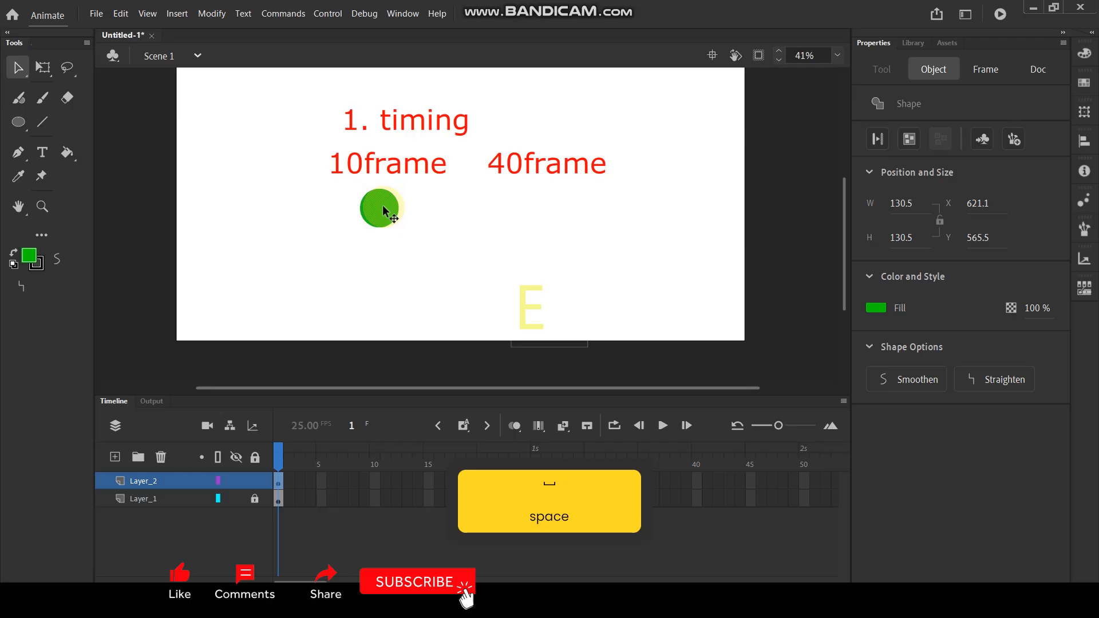
key(F6)
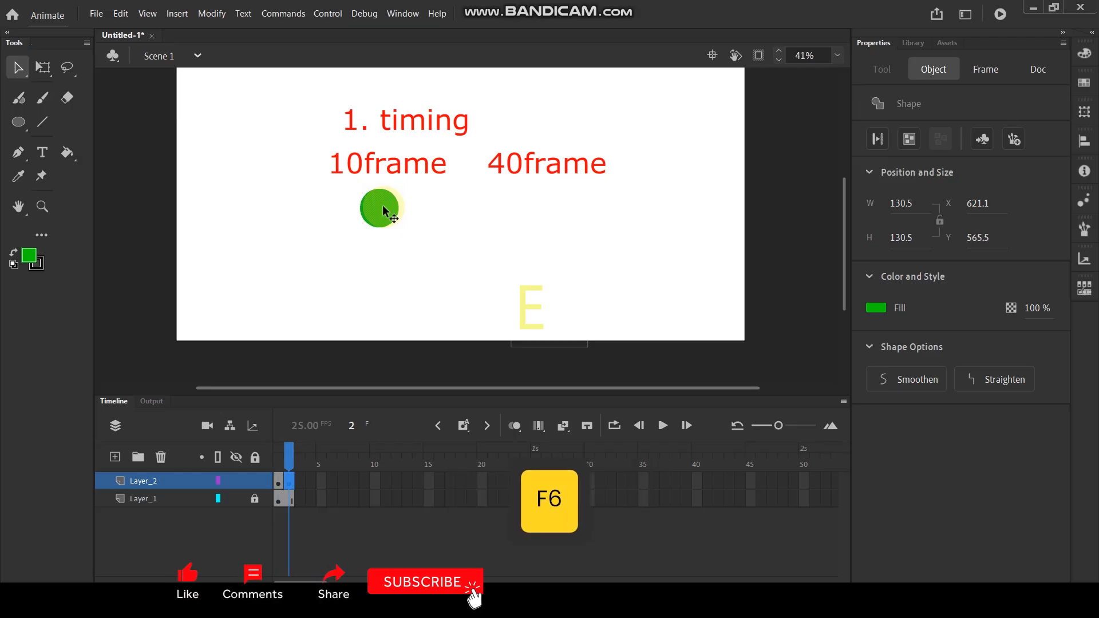
key(Down)
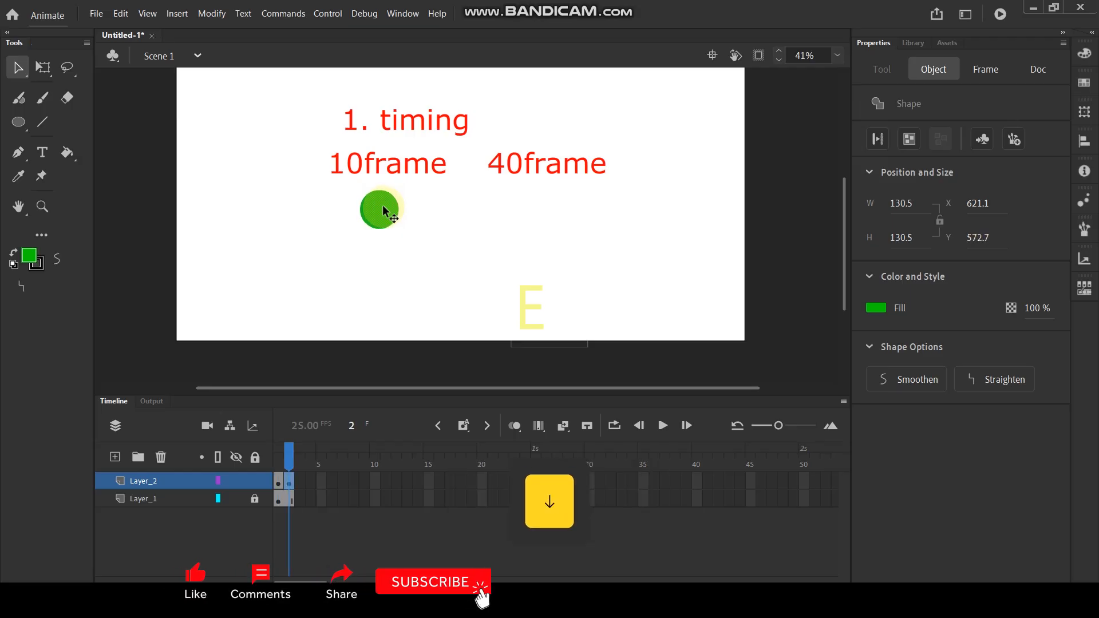
key(Down)
key(Down)
key(Down)
key(Down)
key(F6)
key(Down)
key(Down)
key(Down)
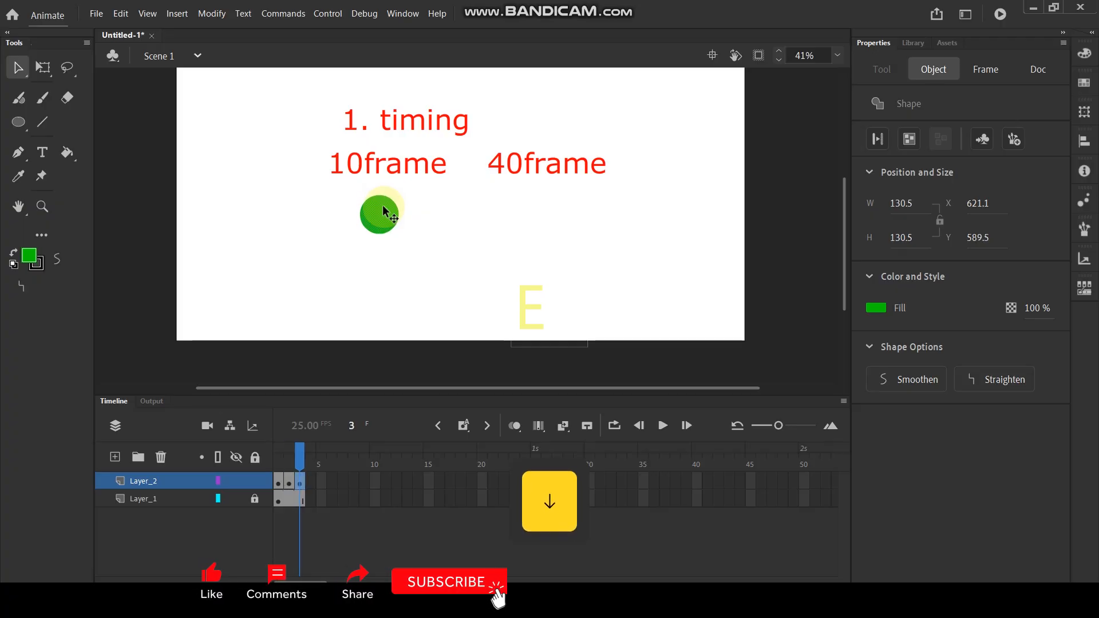
key(F6)
key(Down)
key(Down)
key(Down)
key(Down)
key(Down)
key(Down)
key(Down)
key(Down)
key(Down)
key(Down)
key(Down)
key(F6)
key(Down)
key(Down)
key(Down)
key(Down)
key(Down)
key(Down)
key(Down)
key(Down)
key(F6)
key(Down)
key(Down)
key(Down)
key(Down)
key(Down)
key(Down)
key(Down)
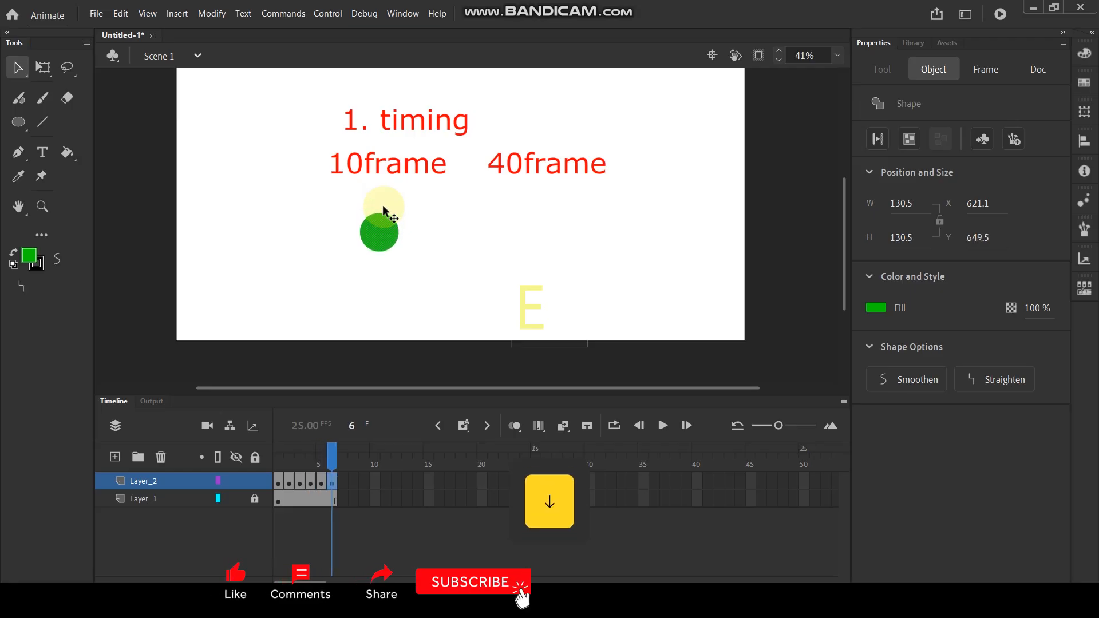
key(Down)
key(Down)
key(Down)
key(Down)
key(Down)
key(Down)
key(F6)
key(Down)
key(Down)
key(Down)
key(Down)
key(Down)
key(Down)
key(Down)
key(F6)
key(Down)
key(Down)
key(Down)
key(Down)
key(Down)
key(Down)
key(Down)
key(F6)
key(Down)
key(Down)
key(Down)
key(Down)
key(Down)
key(Down)
key(Down)
key(Down)
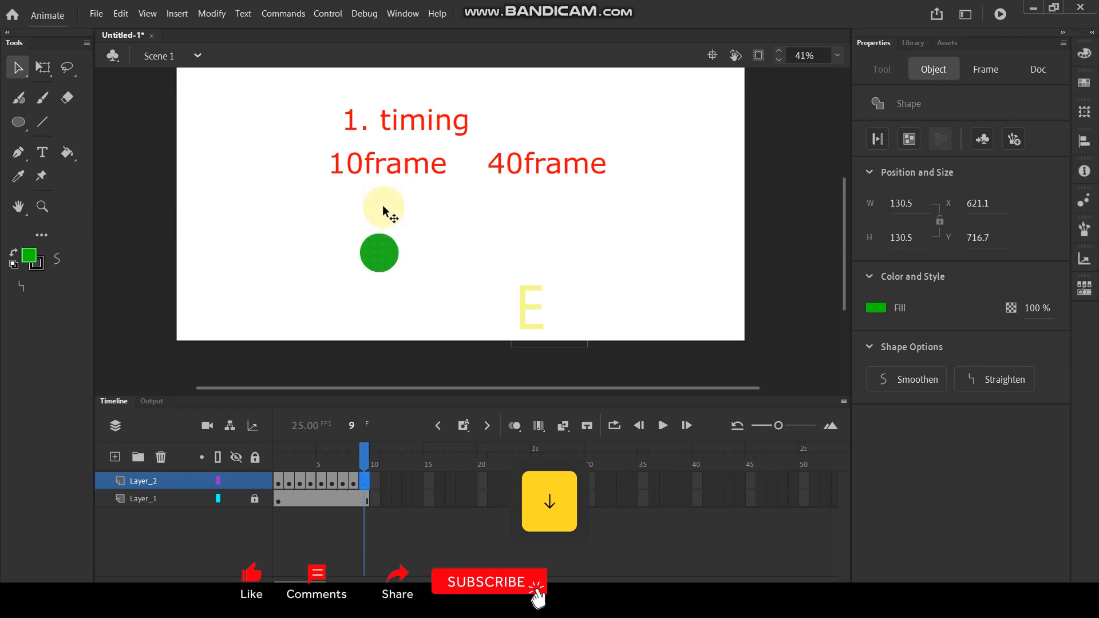
key(F6)
key(Down)
key(Down)
key(Down)
key(Down)
key(Down)
key(Down)
key(Down)
key(Down)
key(Down)
key(Down)
key(Down)
key(Down)
key(Down)
key(Down)
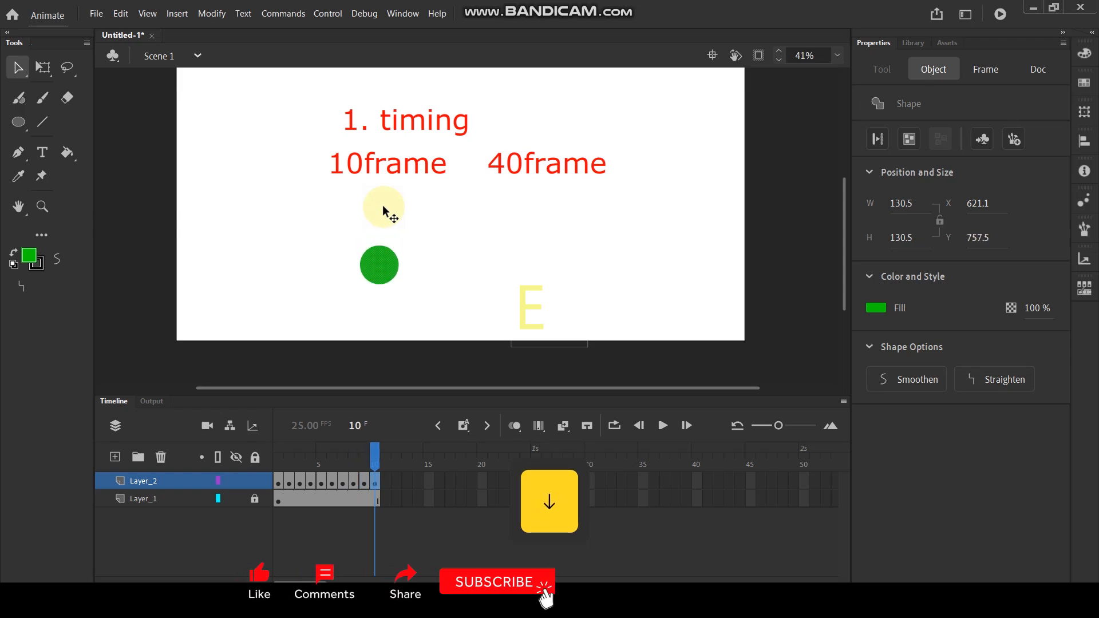
- Return to frame 1, lock the animated circle's layer and add a new layer above it
click(491, 240)
scroll(490, 236, down, 2)
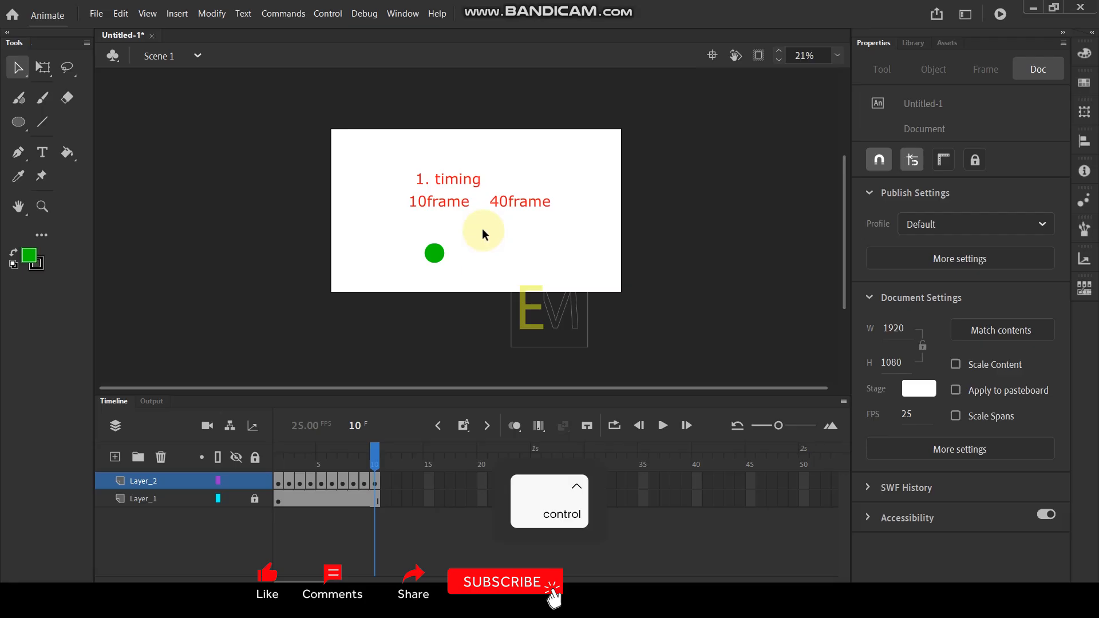
scroll(483, 228, up, 1)
click(278, 457)
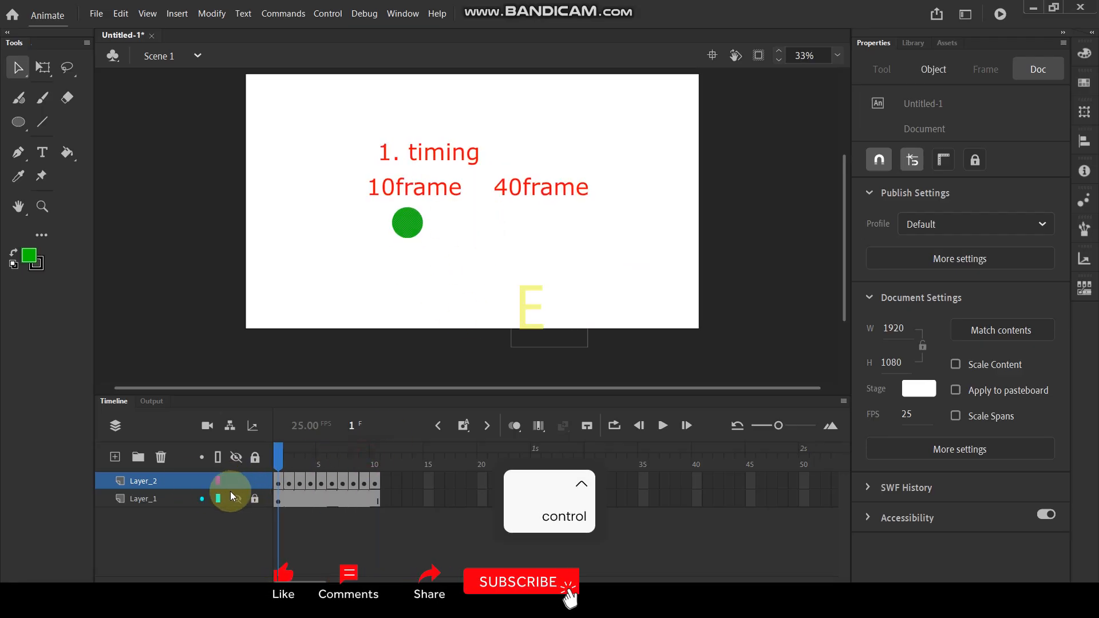
click(255, 484)
click(115, 457)
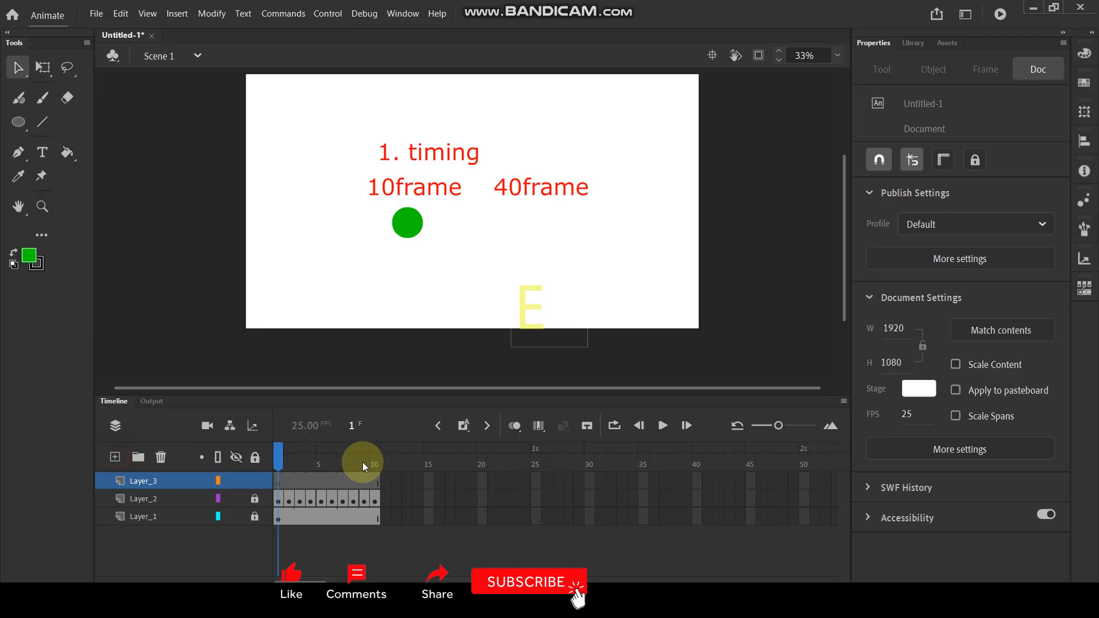
- Remove the new layer's frames after frame 1 and go back to the first frame
drag(390, 479, 287, 479)
right_click(304, 482)
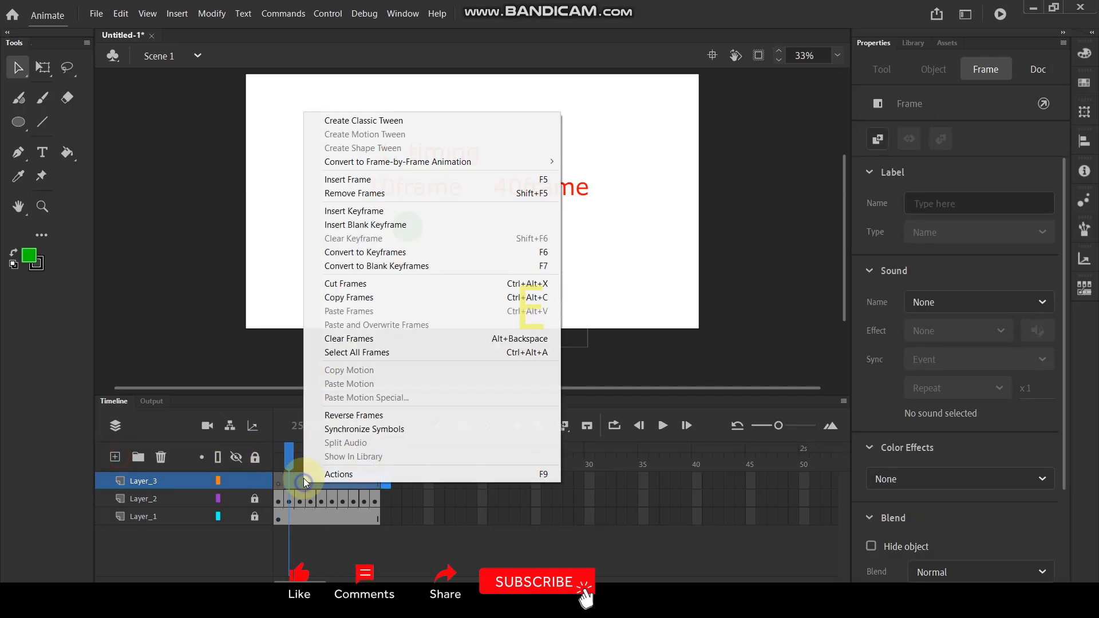
click(352, 195)
click(278, 459)
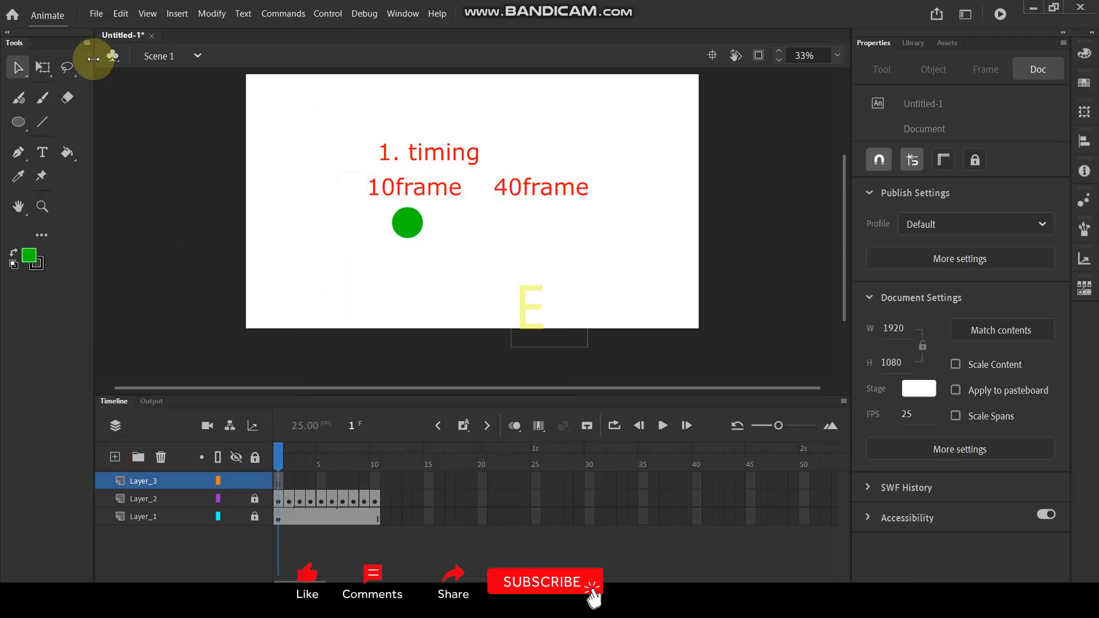
- Draw a green circle without outline, about 133 px wide, under "40frame" at about X 1178, Y 548
click(19, 122)
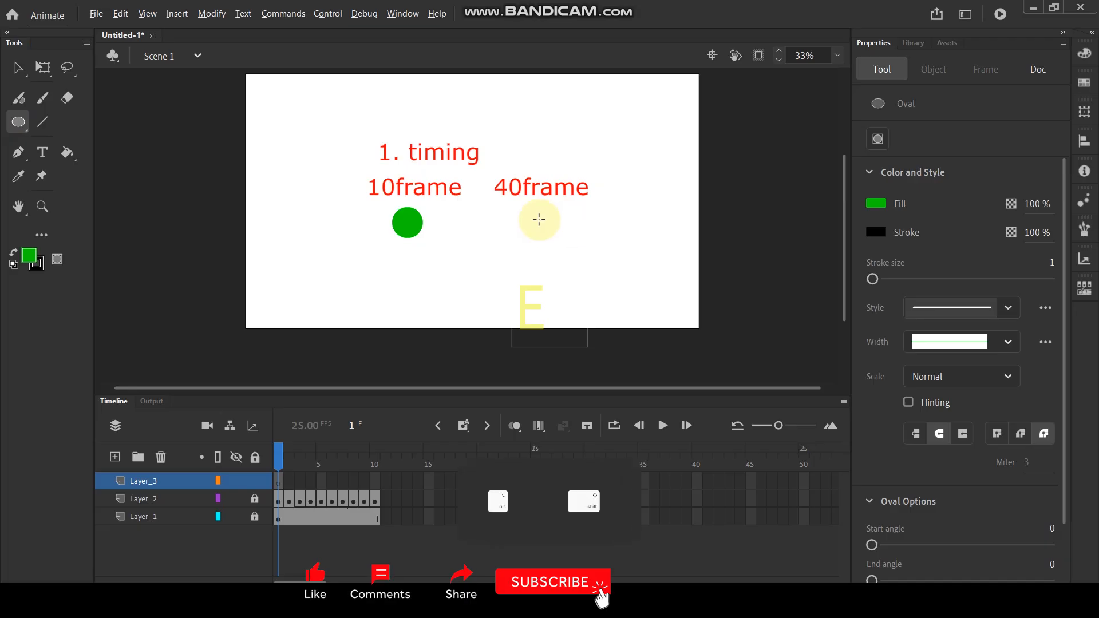
drag(534, 220, 549, 235)
click(22, 69)
click(531, 205)
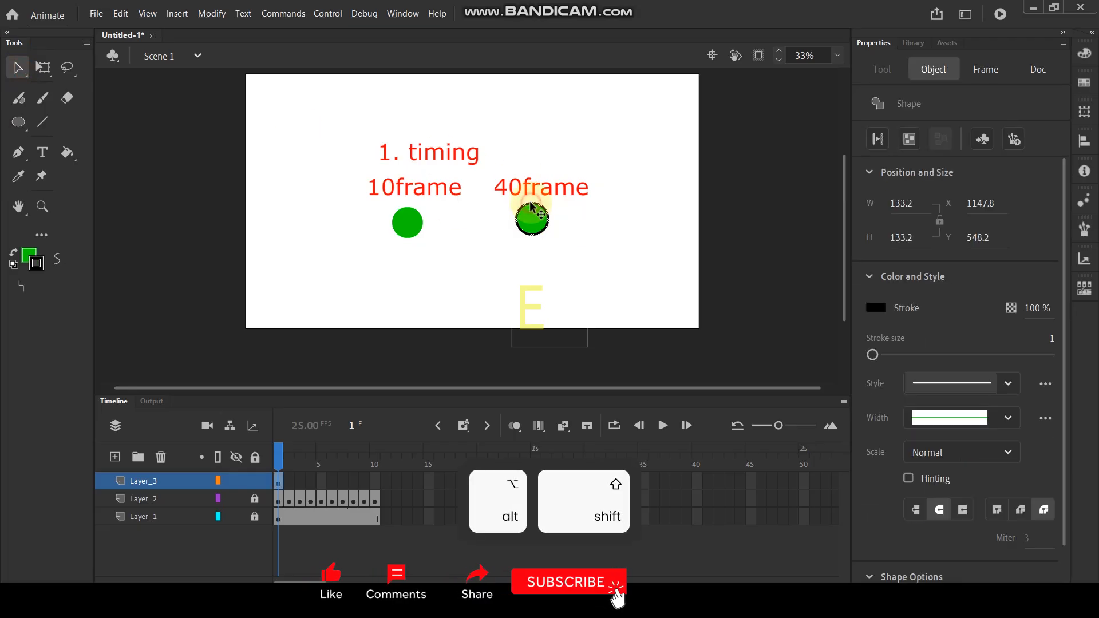
key(Delete)
click(537, 217)
drag(541, 222, 545, 220)
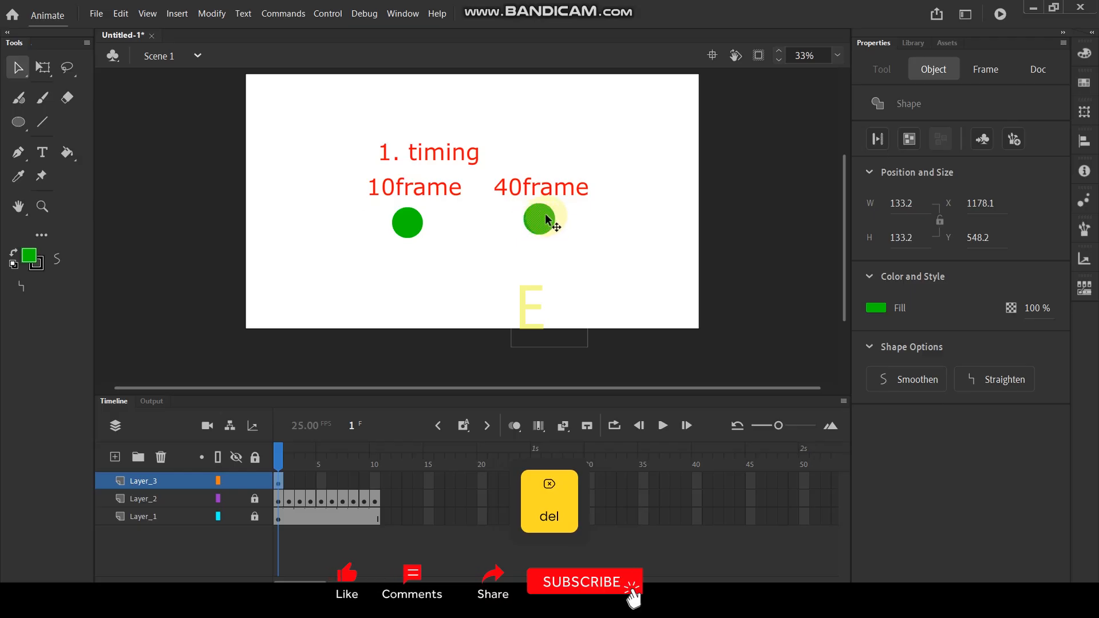
- Add a keyframe at each frame from 2 to 16, nudging the circle under "40frame" progressively down to about Y 890
key(F6)
key(Down)
key(F6)
key(Down)
key(Down)
key(Down)
key(Down)
key(F6)
key(Down)
key(Down)
key(F6)
key(Down)
key(Down)
key(F6)
key(Down)
key(Down)
key(F6)
key(Down)
key(Down)
key(Down)
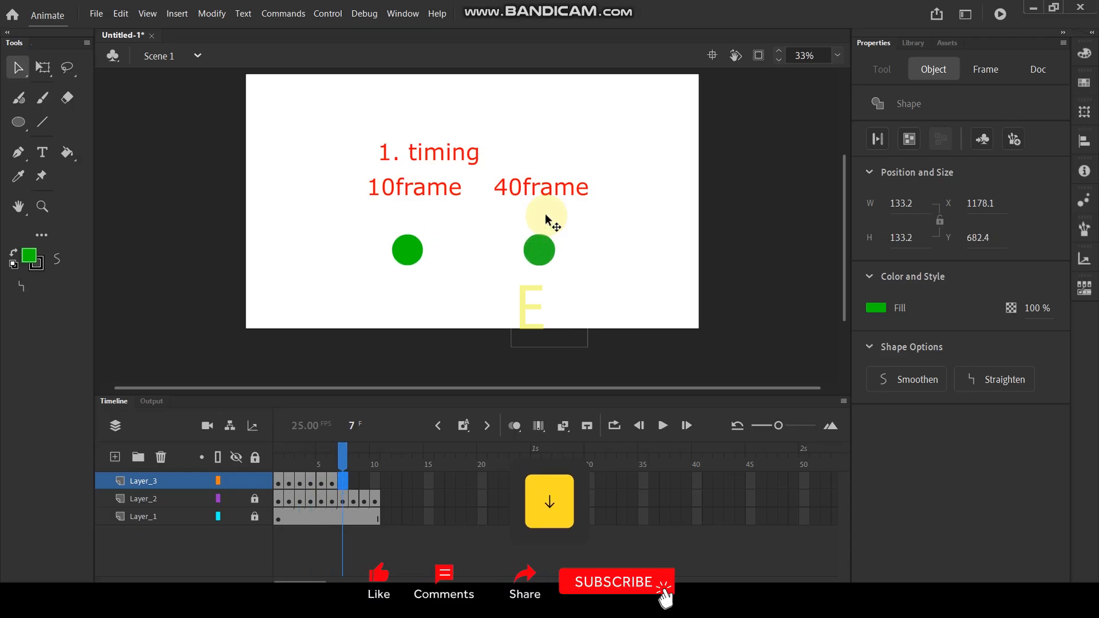
key(F6)
key(Down)
key(F6)
key(Down)
key(Down)
key(Down)
key(Down)
key(Down)
key(F6)
key(Down)
key(Down)
key(Down)
key(Down)
key(Down)
key(F6)
key(Down)
key(Down)
key(Down)
key(Down)
key(Down)
key(Down)
key(Down)
key(Down)
key(F6)
key(Down)
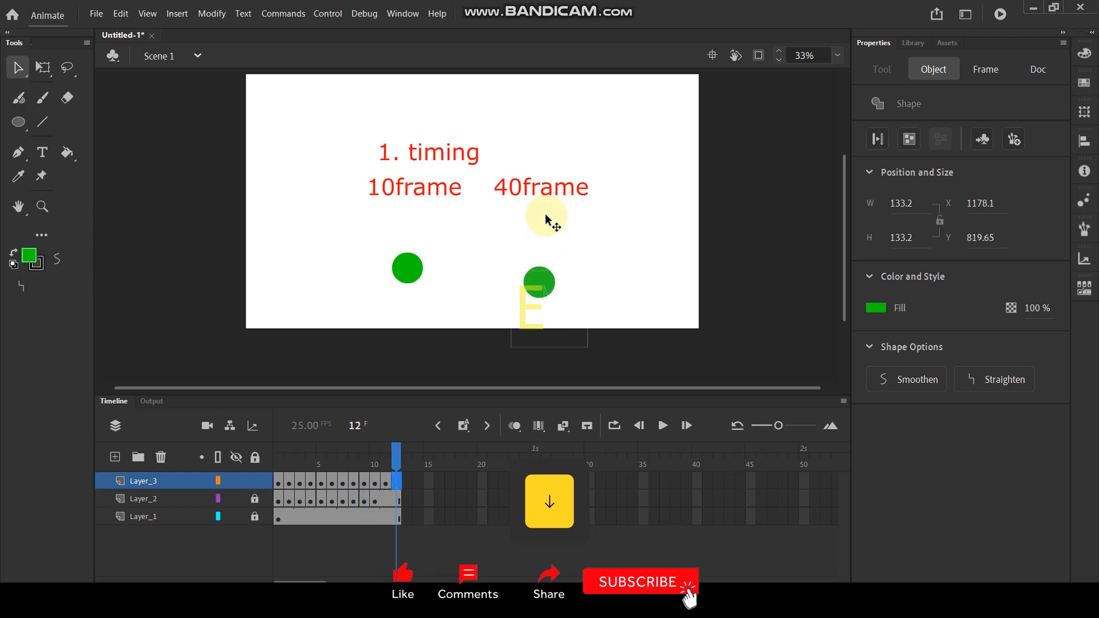
key(F6)
key(Down)
key(Down)
key(Down)
key(F6)
key(Down)
key(Down)
key(Down)
key(Down)
key(Down)
key(F6)
key(F6)
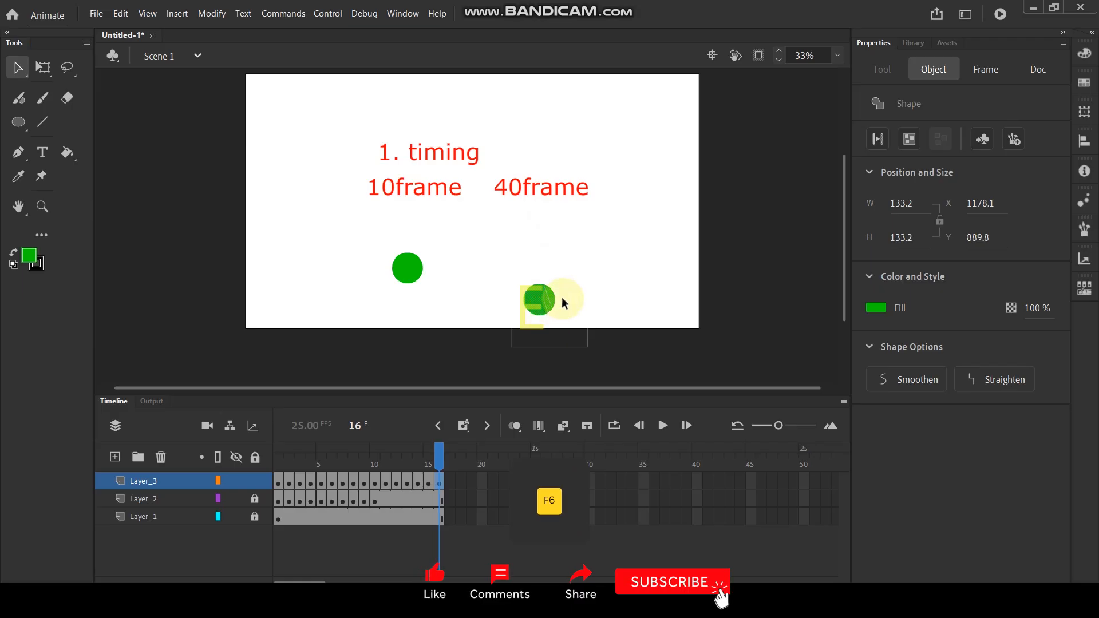
- Add a keyframe at each frame from 17 to 35, nudging the "40frame" circle progressively right to about X 1779
key(F6)
key(Right)
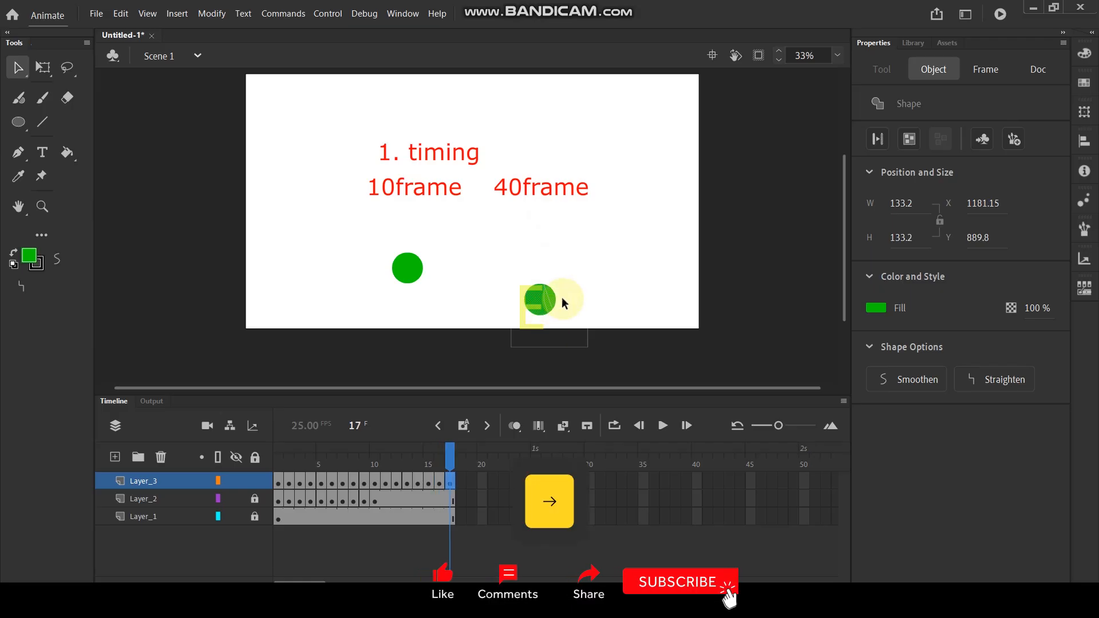
key(F6)
key(Right)
key(Right)
key(Right)
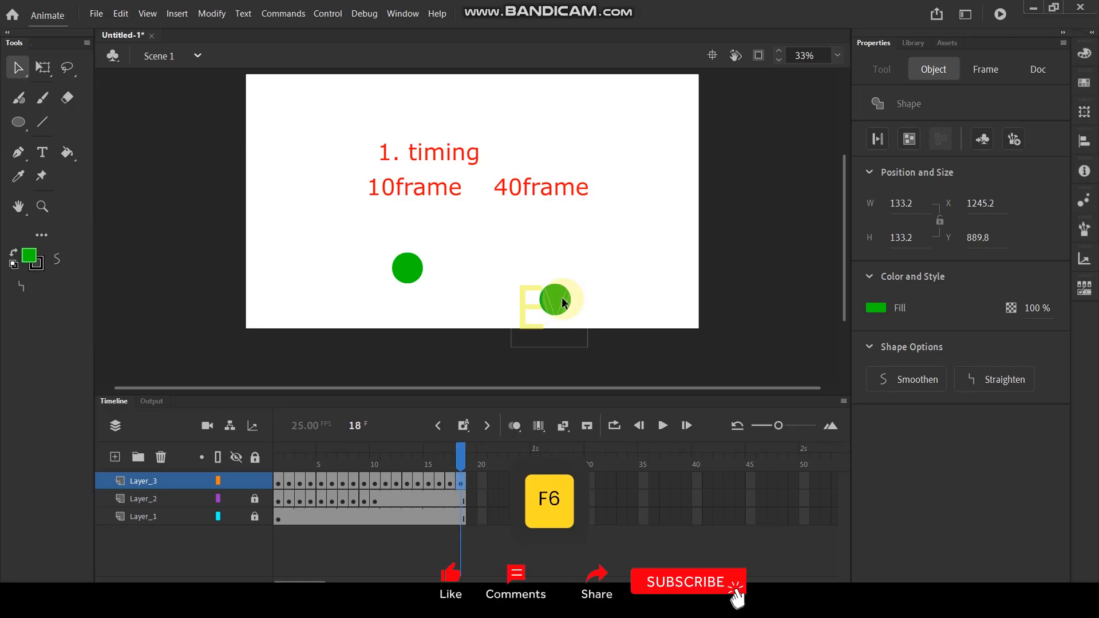
key(F6)
key(Right)
key(F6)
key(Right)
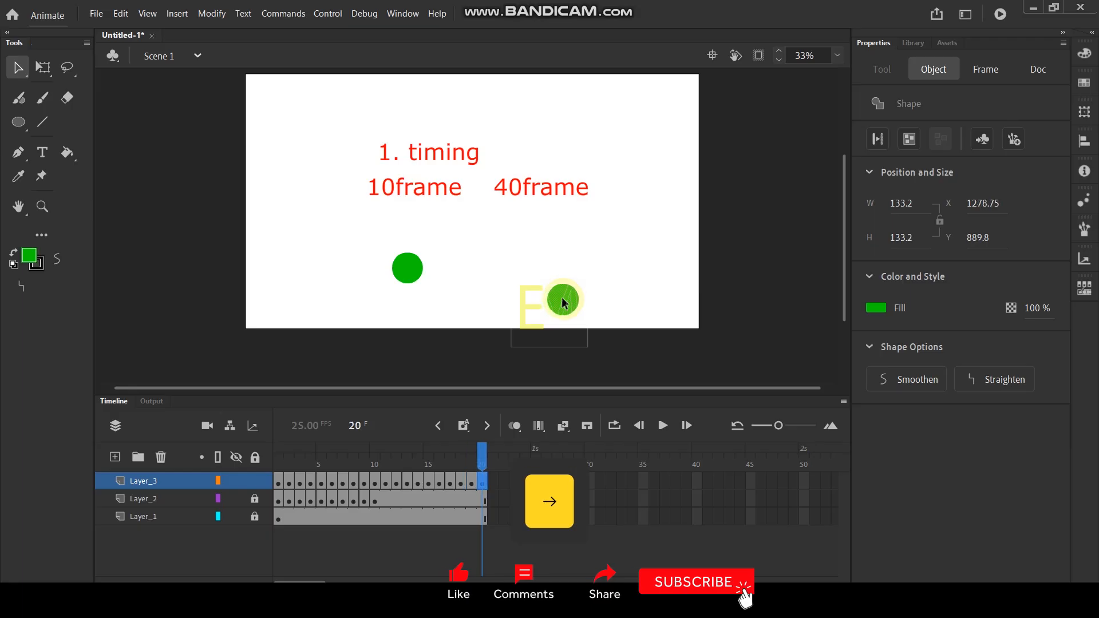
key(Right)
key(F6)
key(Right)
key(Right)
key(F6)
key(Right)
key(Right)
key(F6)
key(Right)
key(F6)
key(Right)
key(F6)
key(Right)
key(F6)
key(Right)
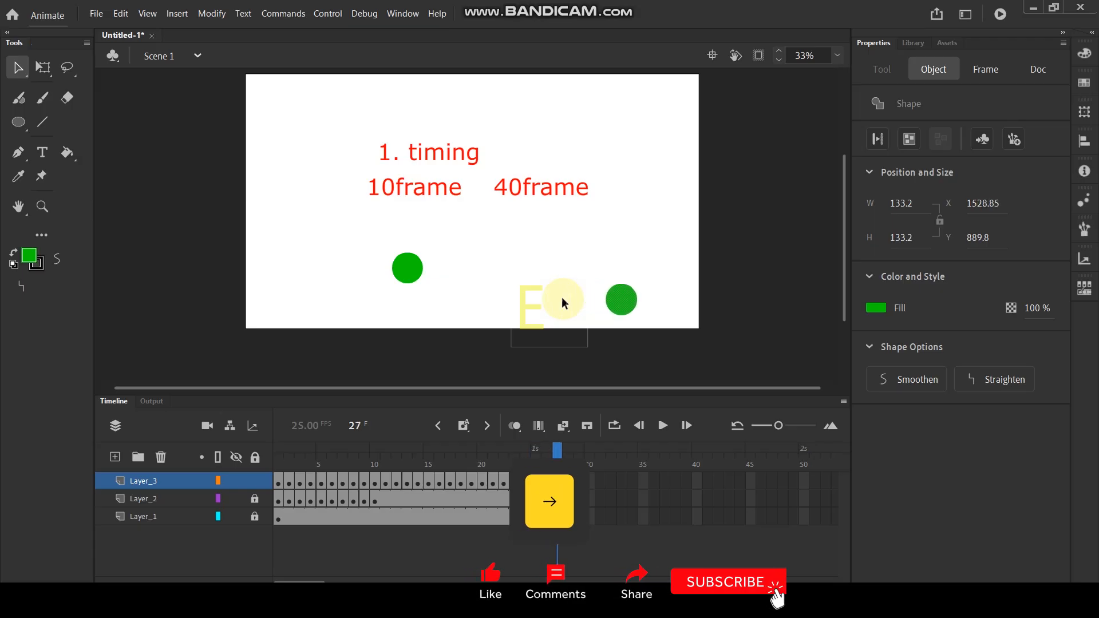
key(F6)
key(Right)
key(F6)
key(Right)
key(Right)
key(F6)
key(Right)
key(Right)
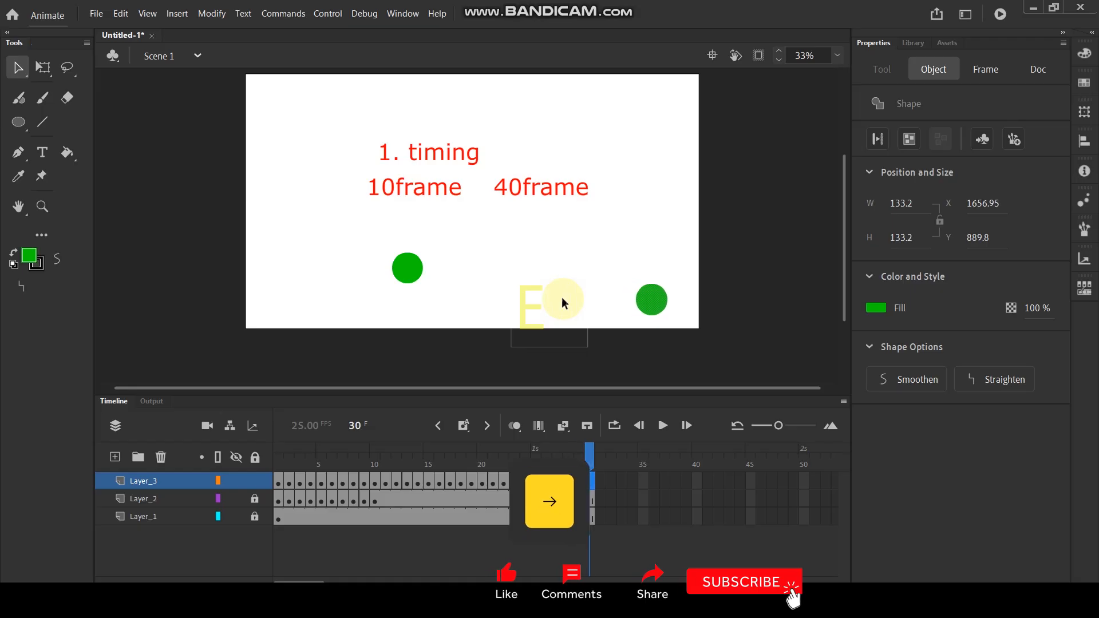
key(F6)
key(Right)
key(Right)
key(F6)
key(Right)
key(Right)
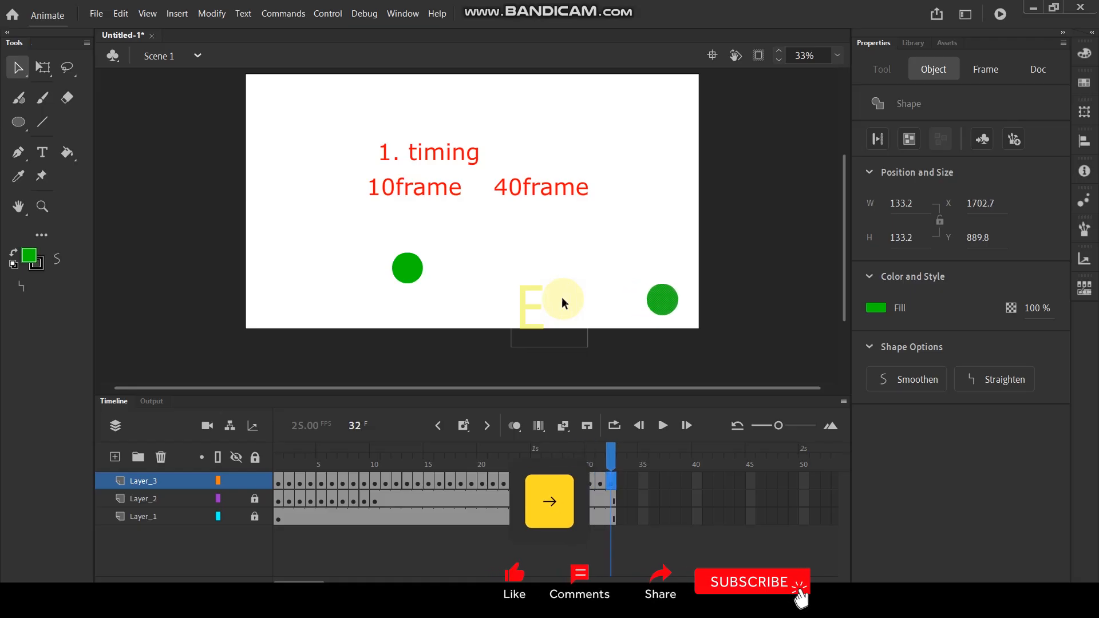
key(Right)
key(F6)
key(Right)
key(F6)
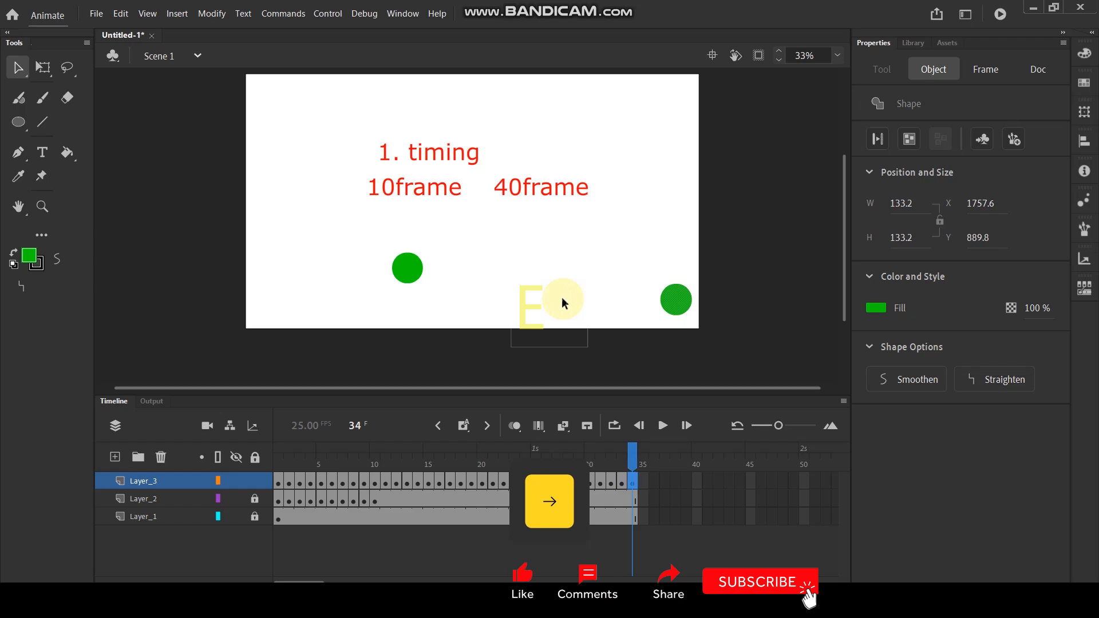
key(F6)
key(Right)
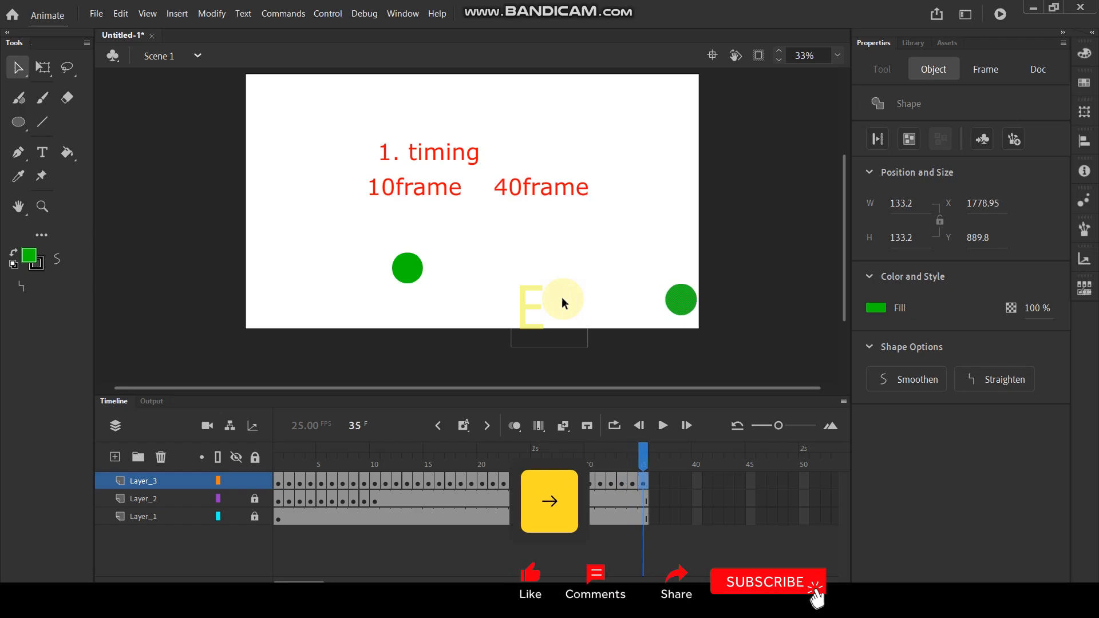
- Nudge the circle up at frame 35 and at new keyframes through frame 40, to about Y 707
key(Up)
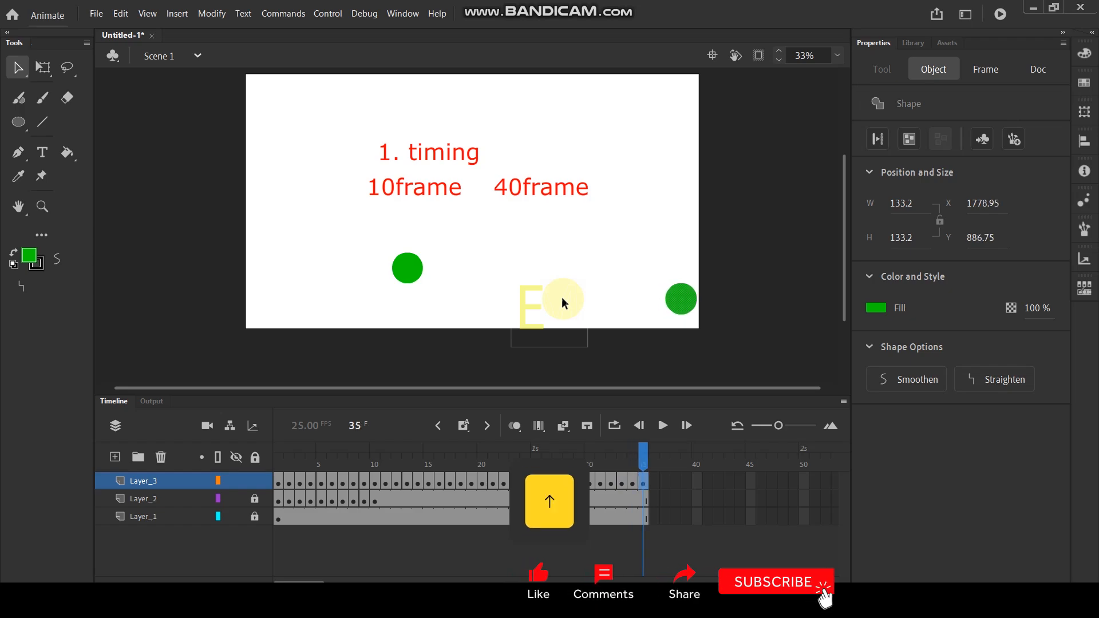
key(F6)
key(Up)
key(F6)
key(Up)
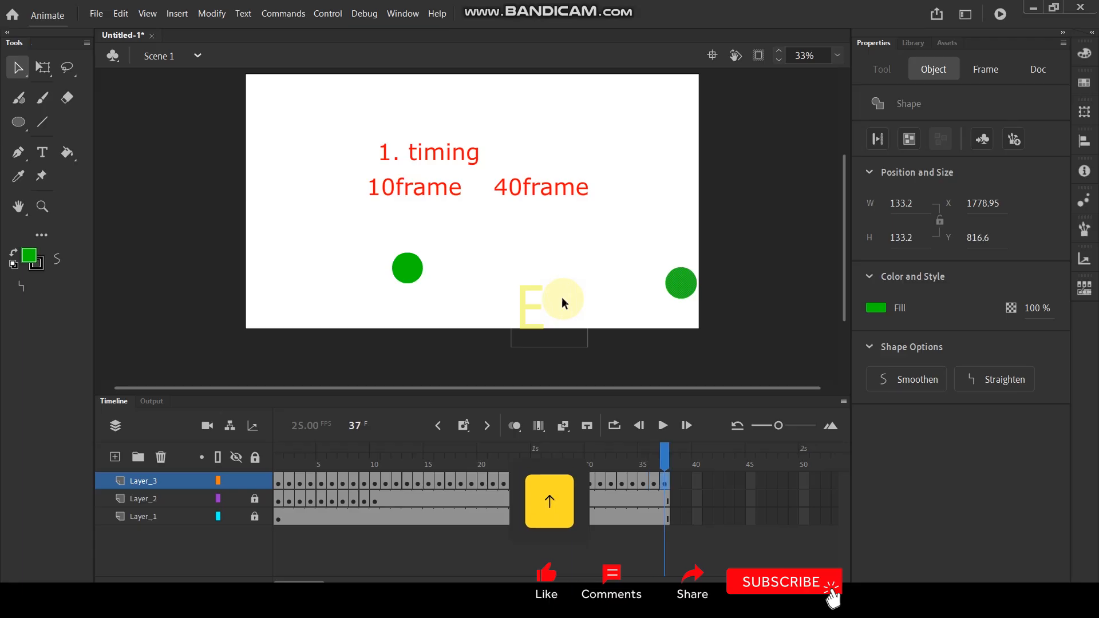
key(F6)
key(Up)
key(Up)
key(F6)
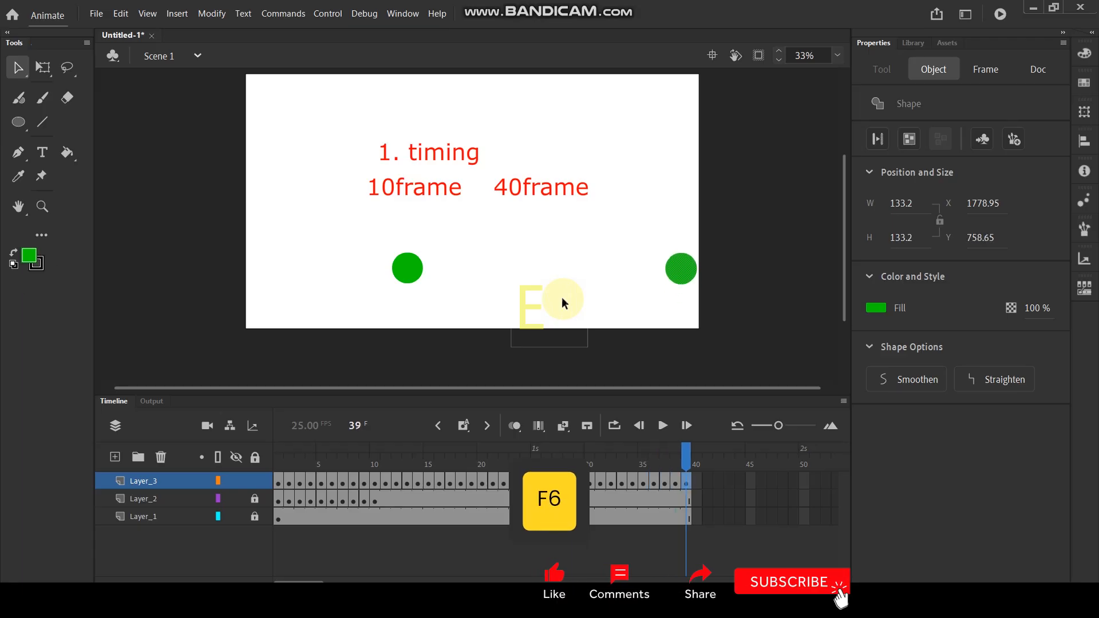
key(F6)
key(Up)
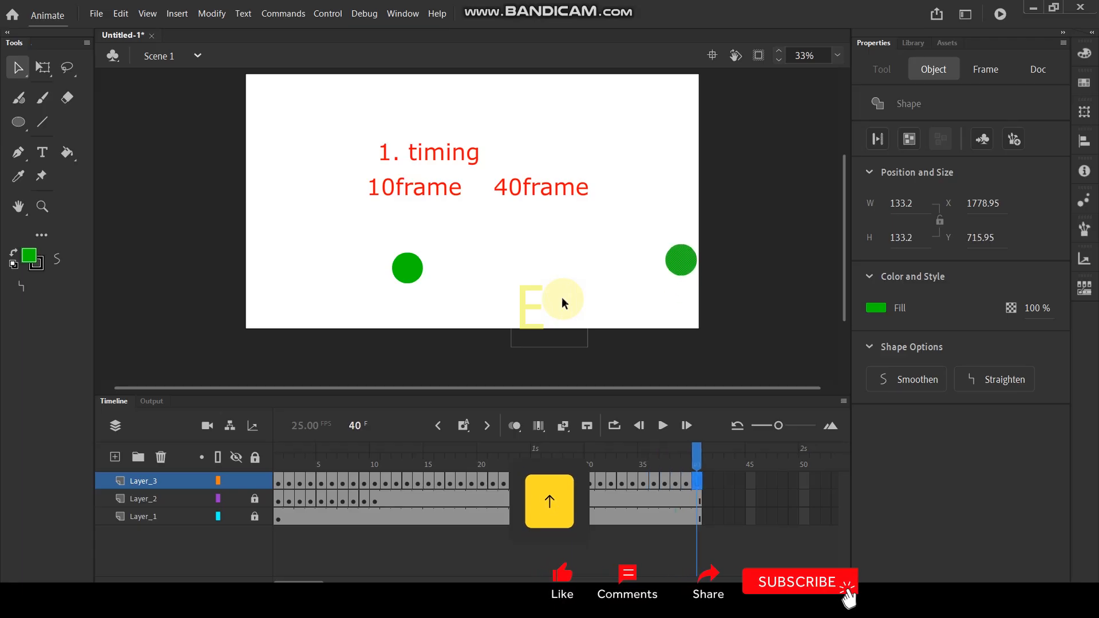
key(Up)
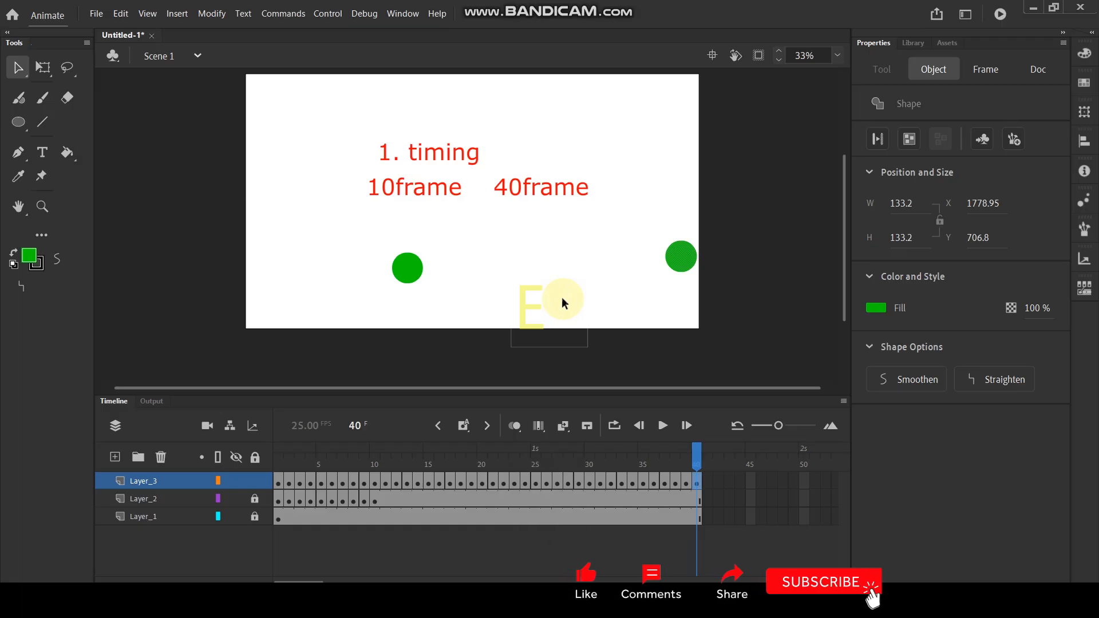
- Test the movie in a maximized preview window to compare both circles' motion, and close the preview
key(ctrl+Return)
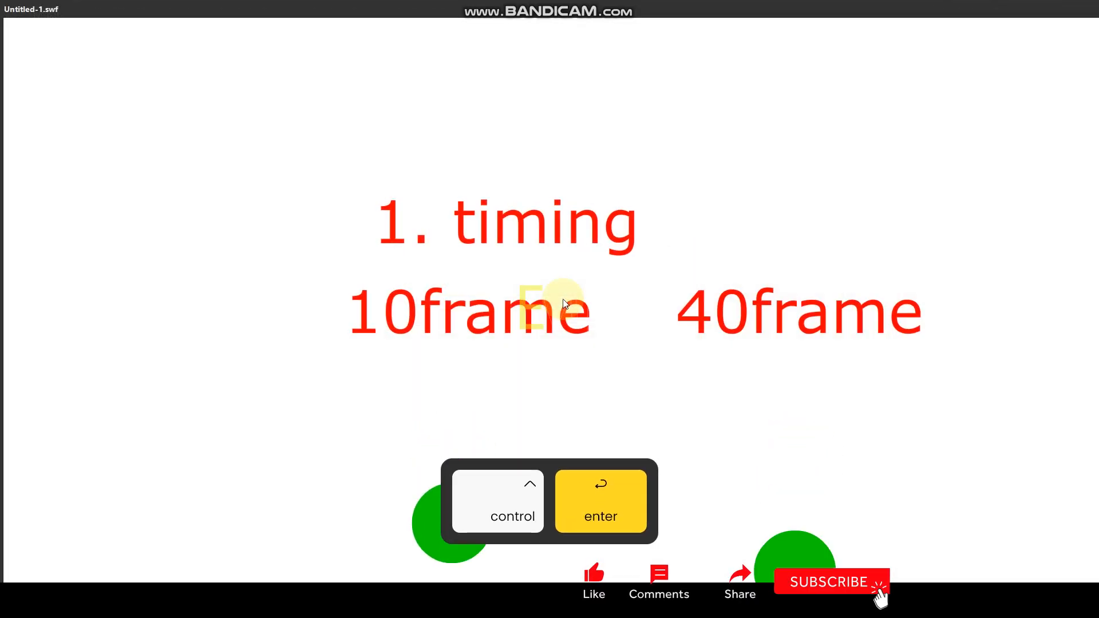
click(1082, 8)
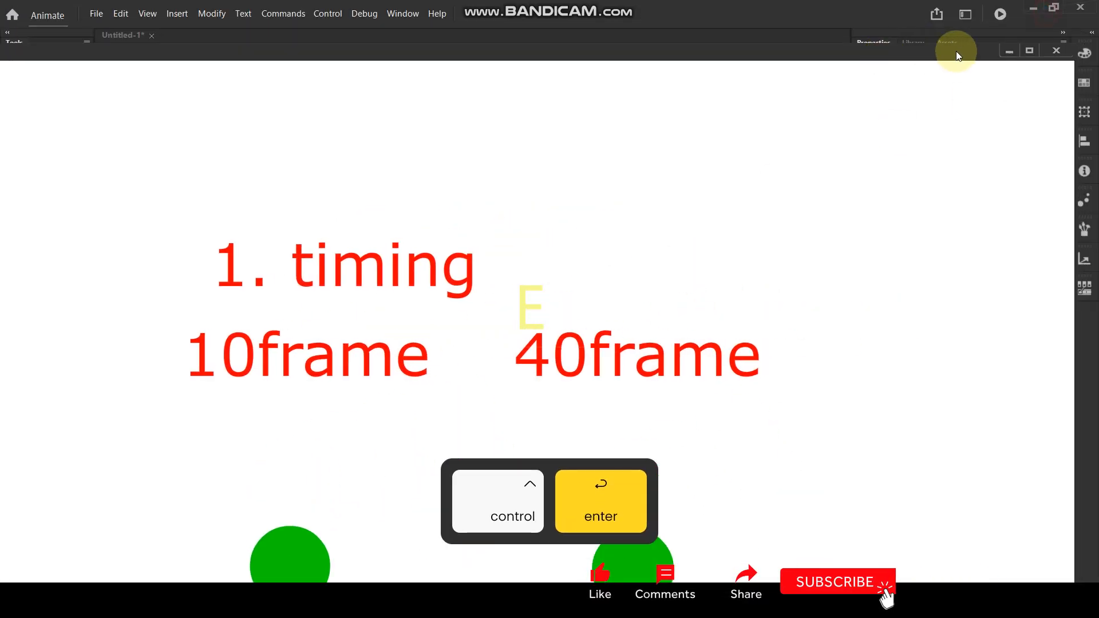
click(1036, 50)
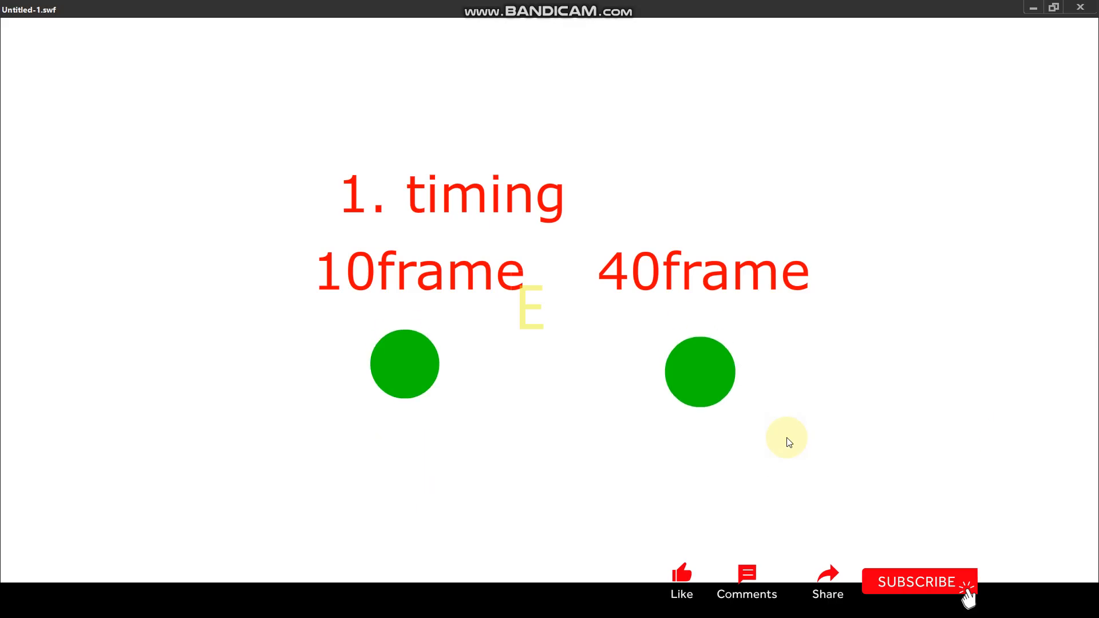
click(1080, 8)
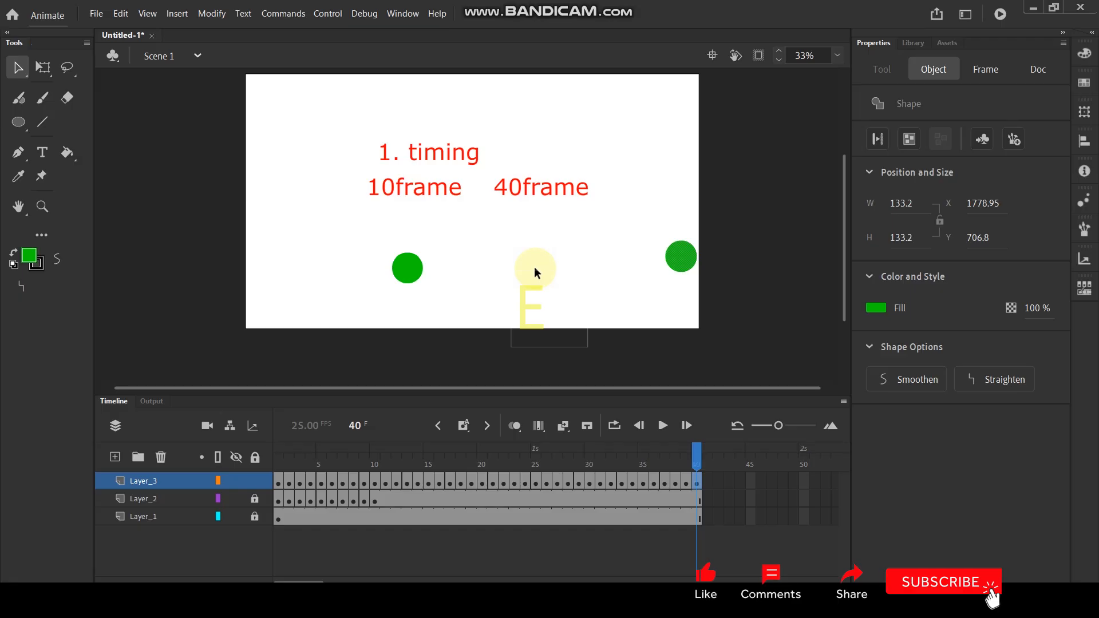
- At frame 1, unlock the text layer, shift the "1. timing" title up and left, and place a copy beside it at about X 801, Y 202
click(278, 459)
click(365, 231)
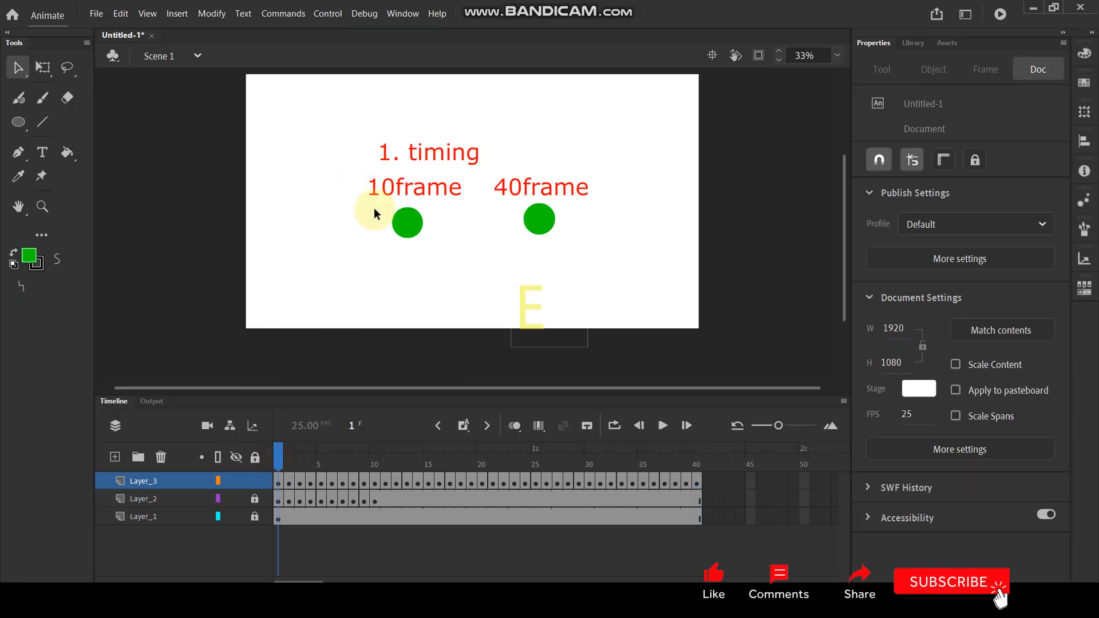
click(255, 517)
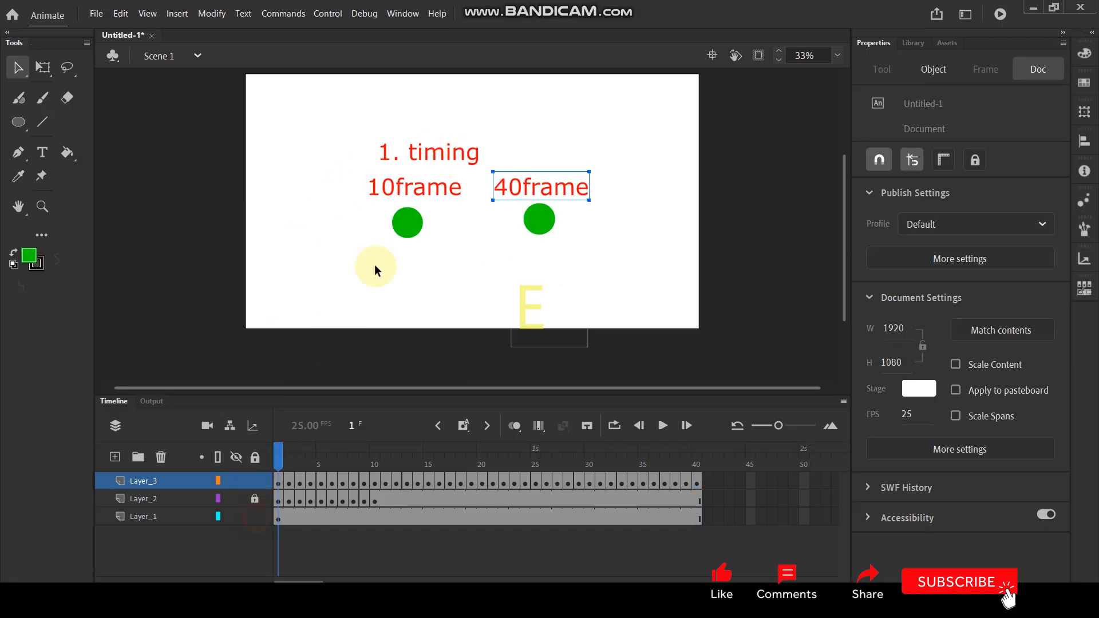
click(457, 159)
drag(442, 159, 435, 136)
- Change the copied title's text to "2. spacing" and move it right to about X 957, Y 202
double_click(448, 136)
text(2. timing)
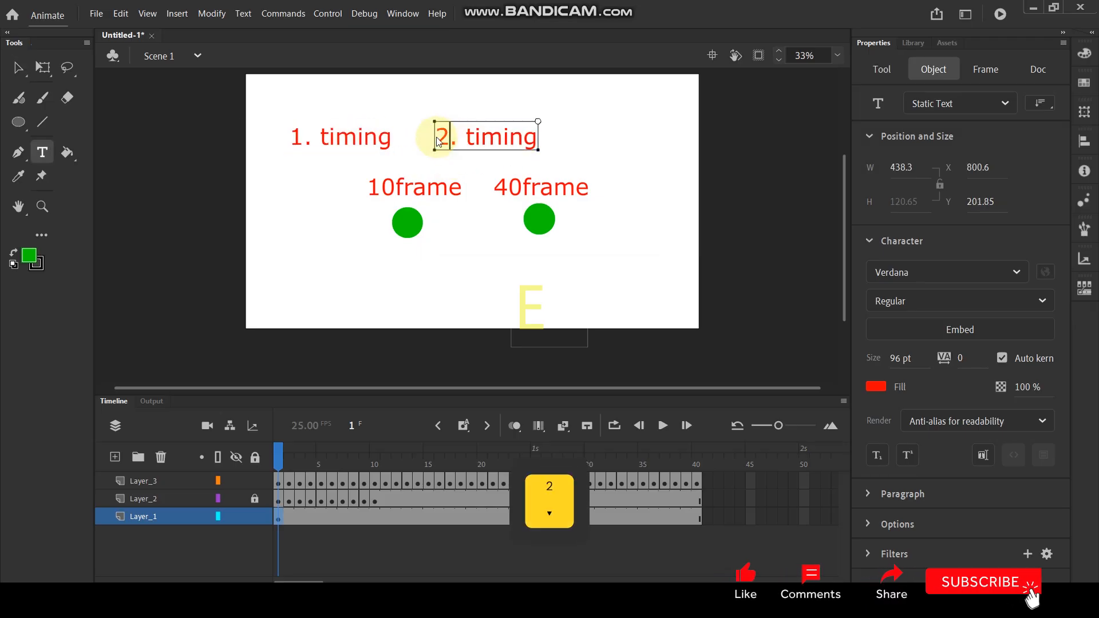
double_click(471, 135)
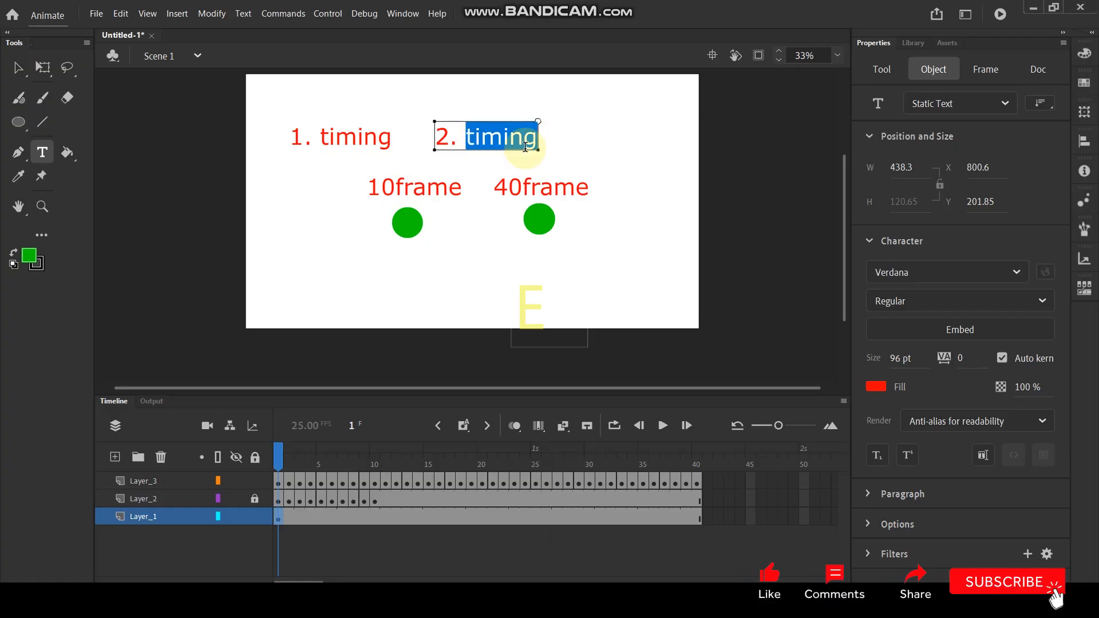
text(spa)
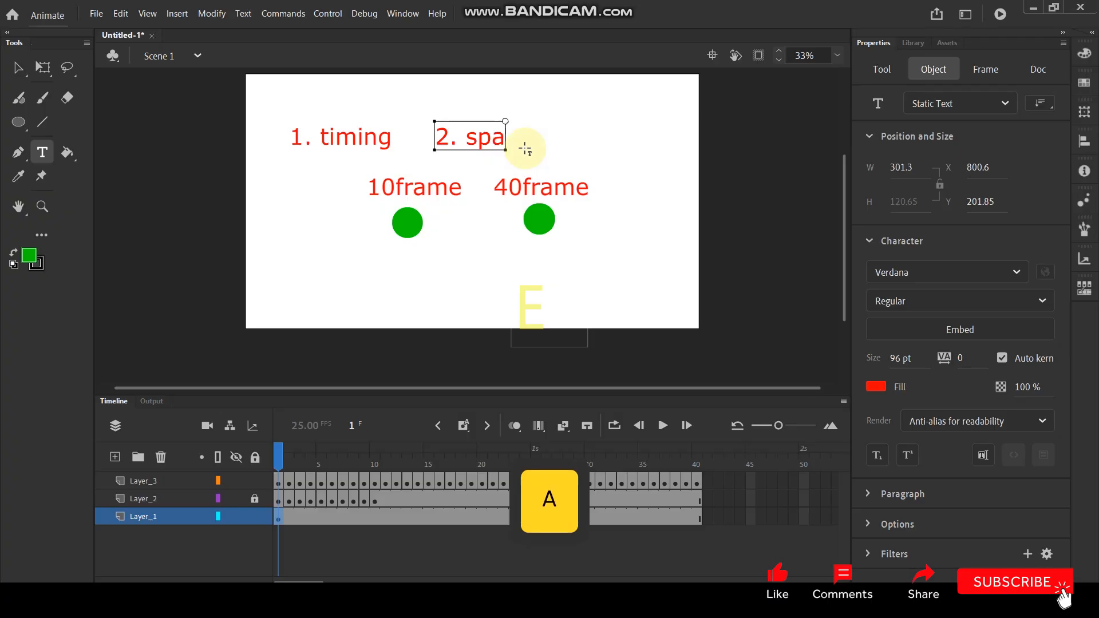
text(cing)
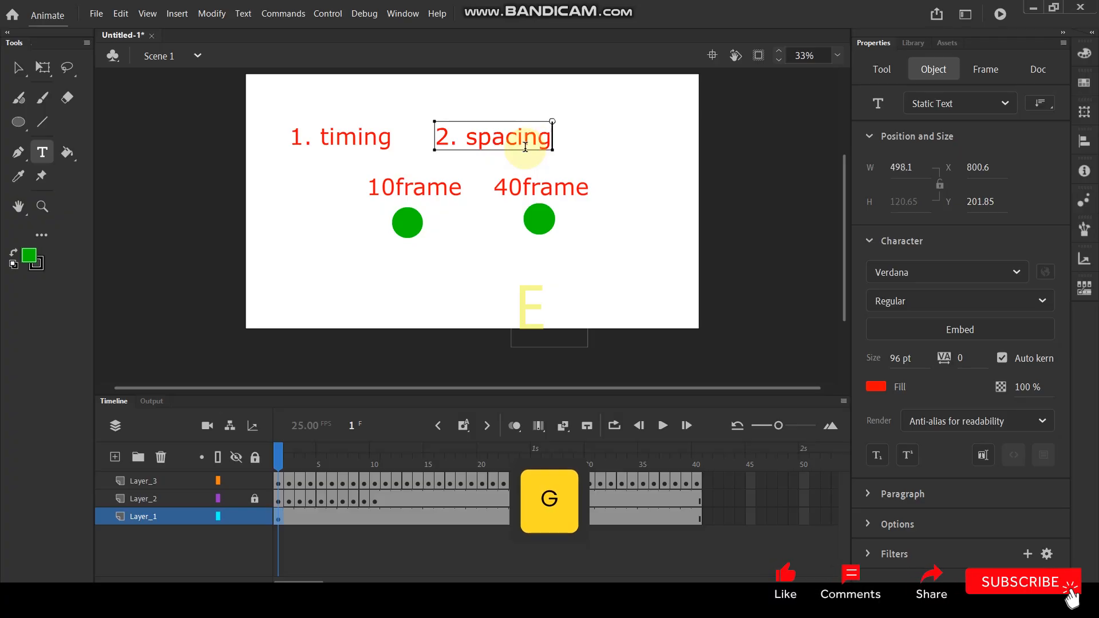
click(17, 67)
drag(496, 139, 522, 136)
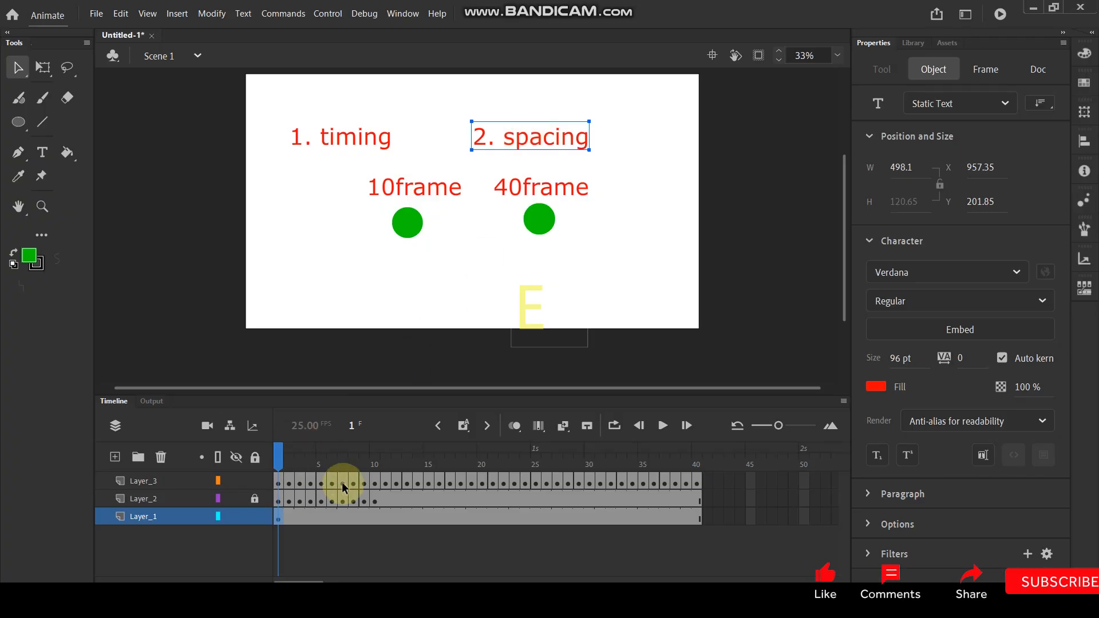
- Turn on onion skinning to examine the "40frame" circle's spacing between frames 1 and 2, and turn it off again
click(515, 426)
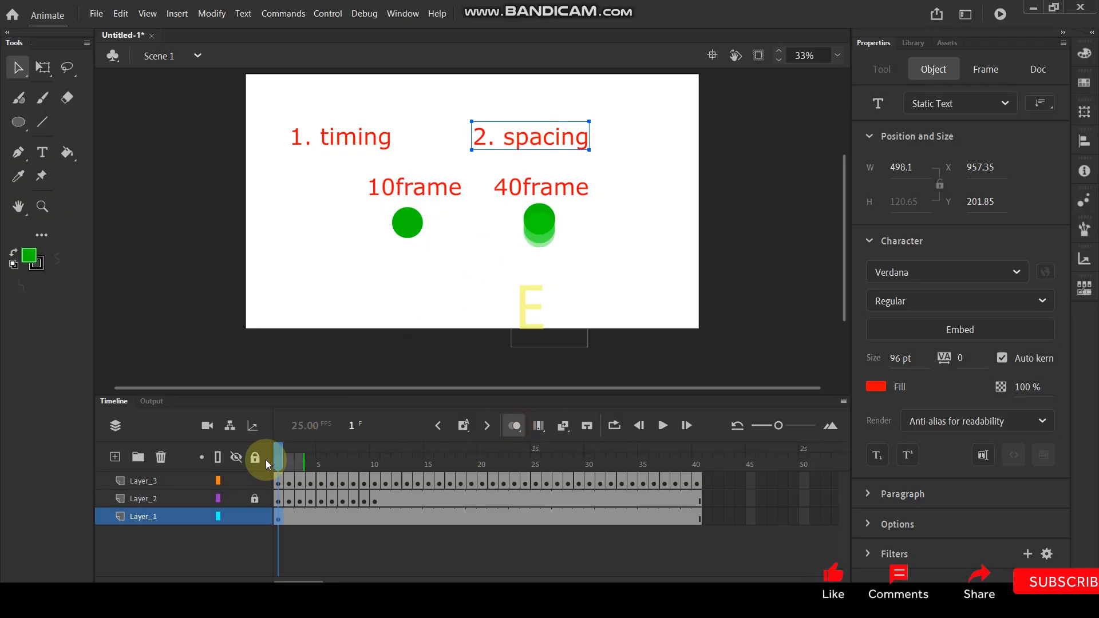
drag(282, 461, 290, 458)
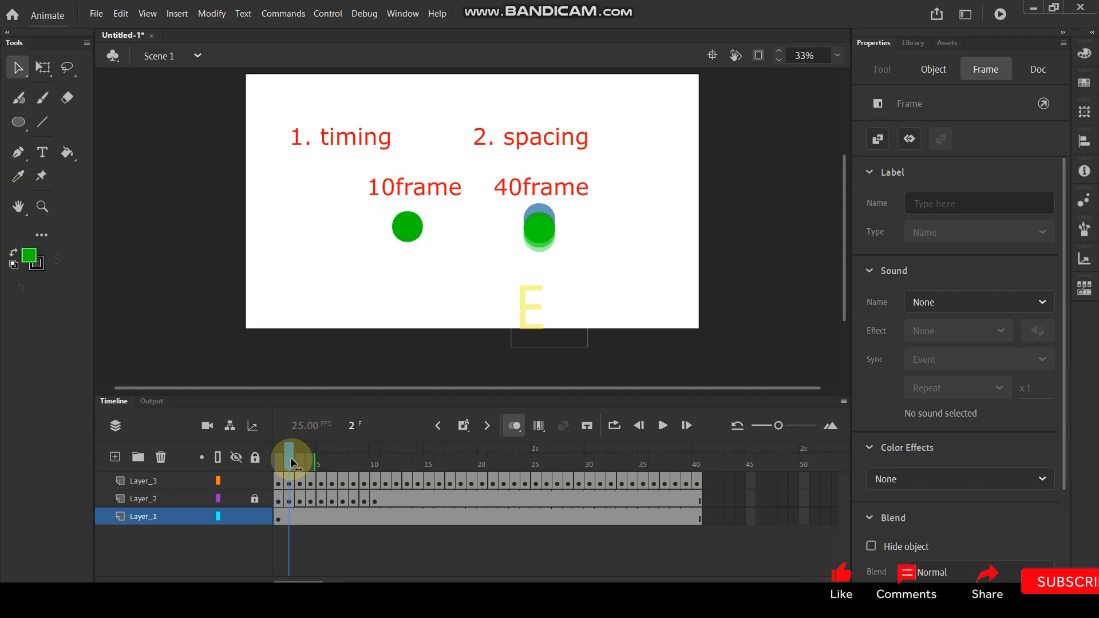
click(522, 232)
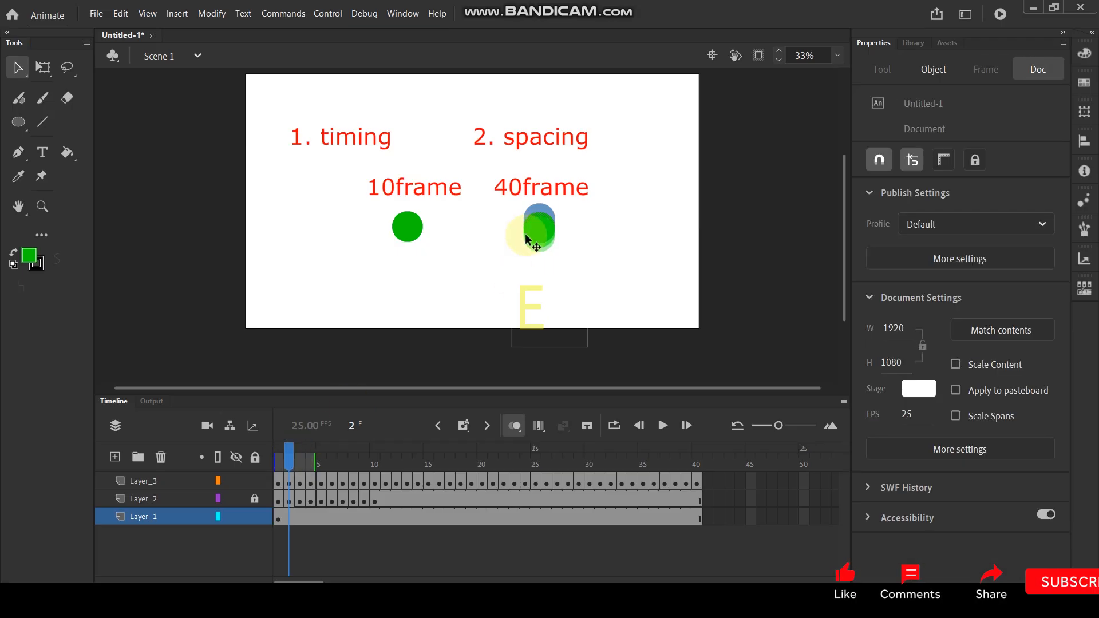
click(586, 237)
click(275, 461)
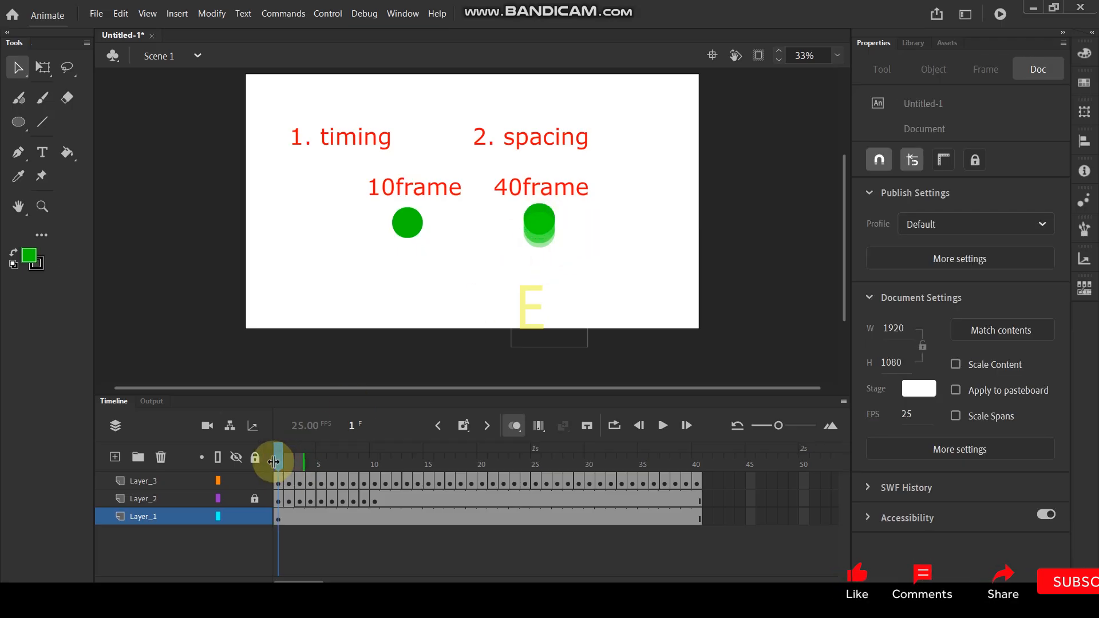
key(period)
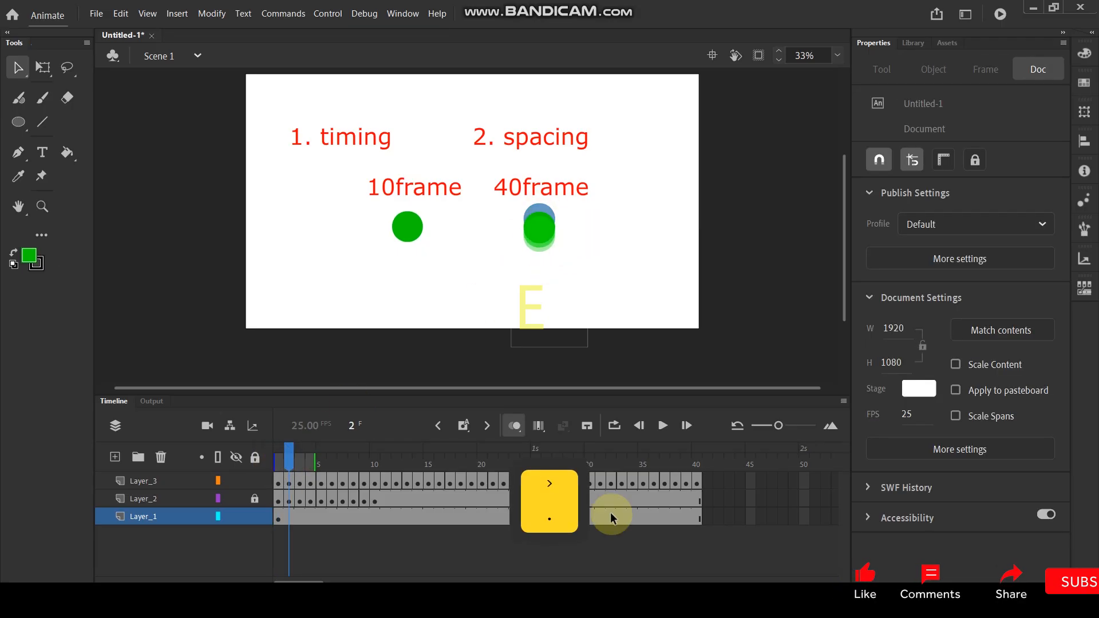
click(517, 426)
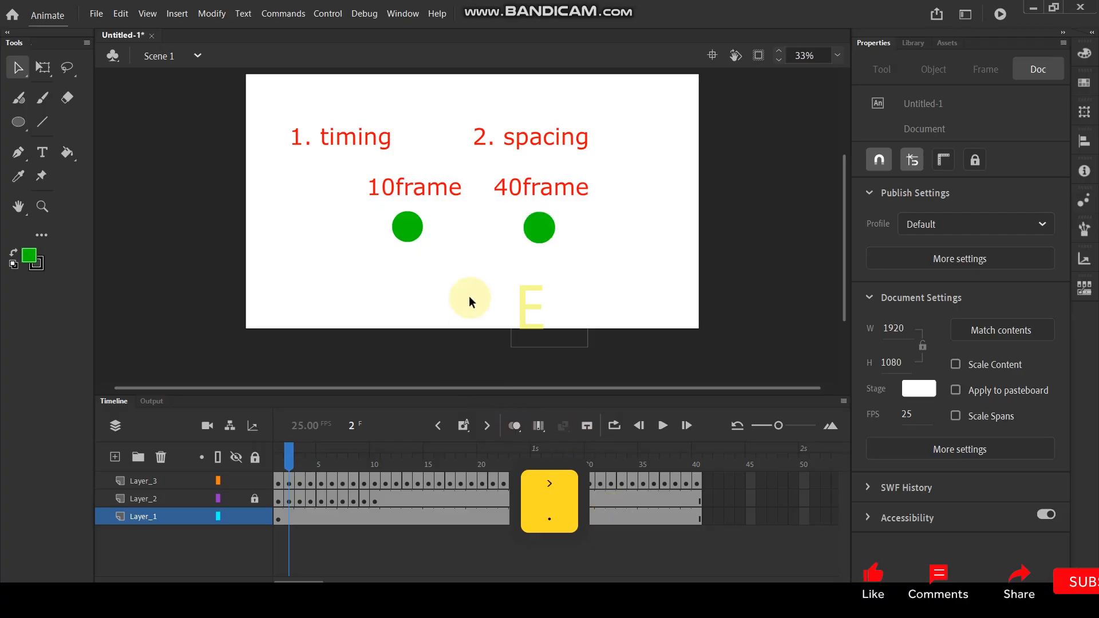
- Step forward and back between frames 1 and 10 to compare how far the two circles move from frame to frame
ctrl+scroll(481, 274, up, 4)
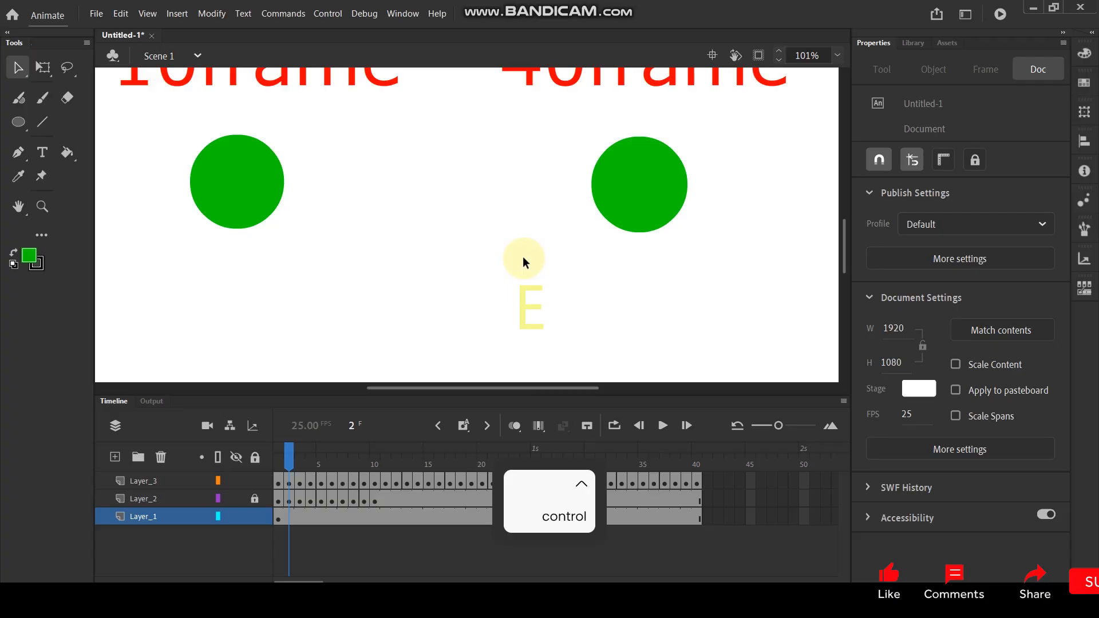
key(period)
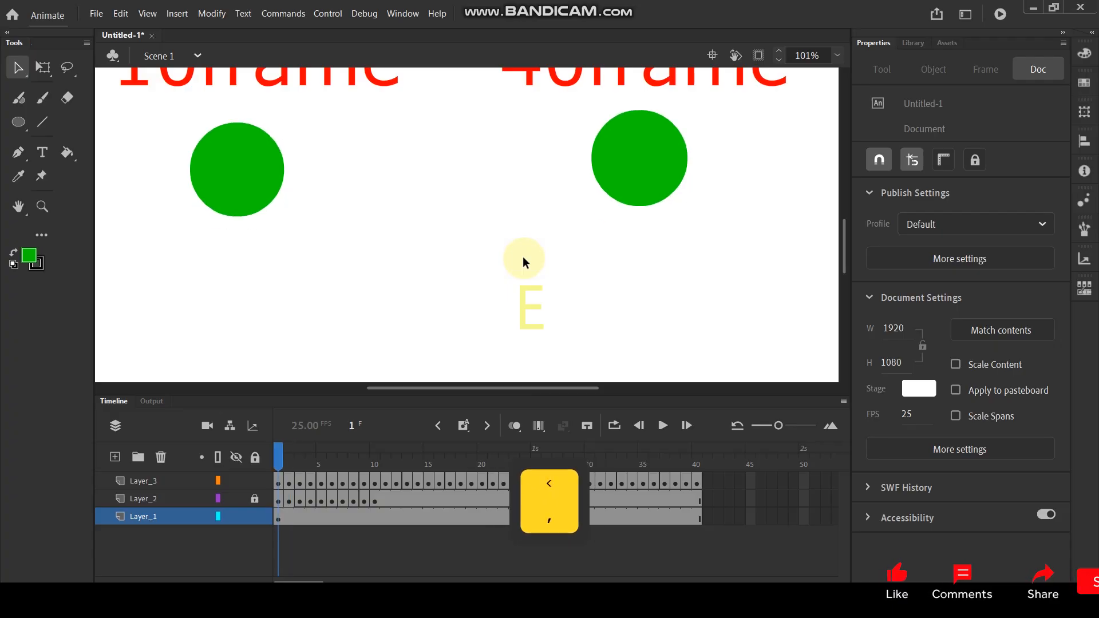
key(comma)
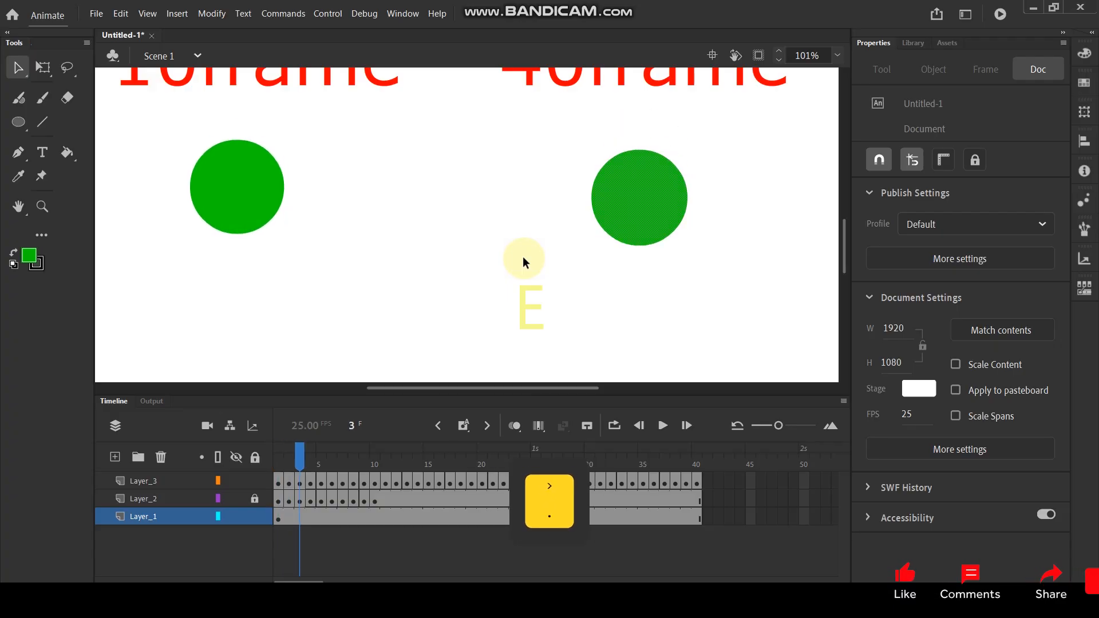
key(period)
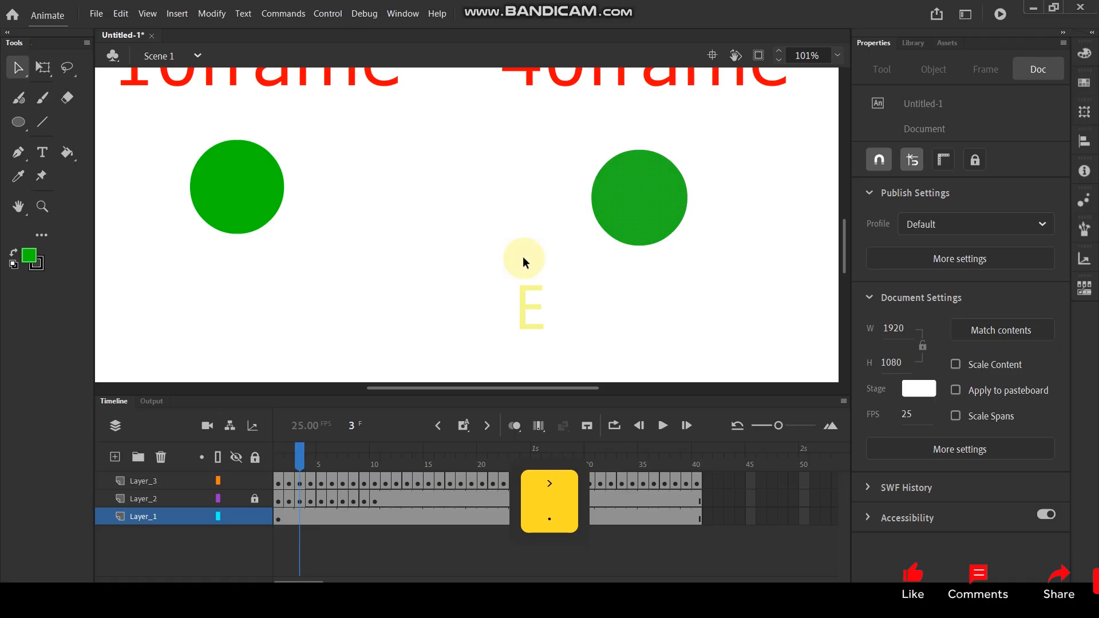
key(period)
key(period)
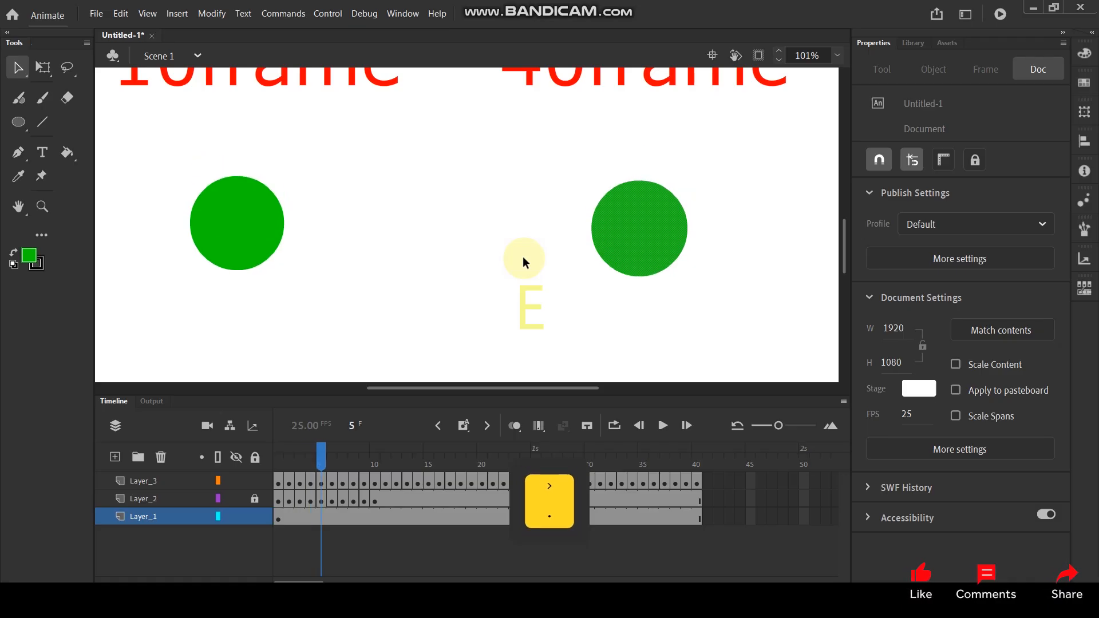
key(period)
key(period)
key(period)
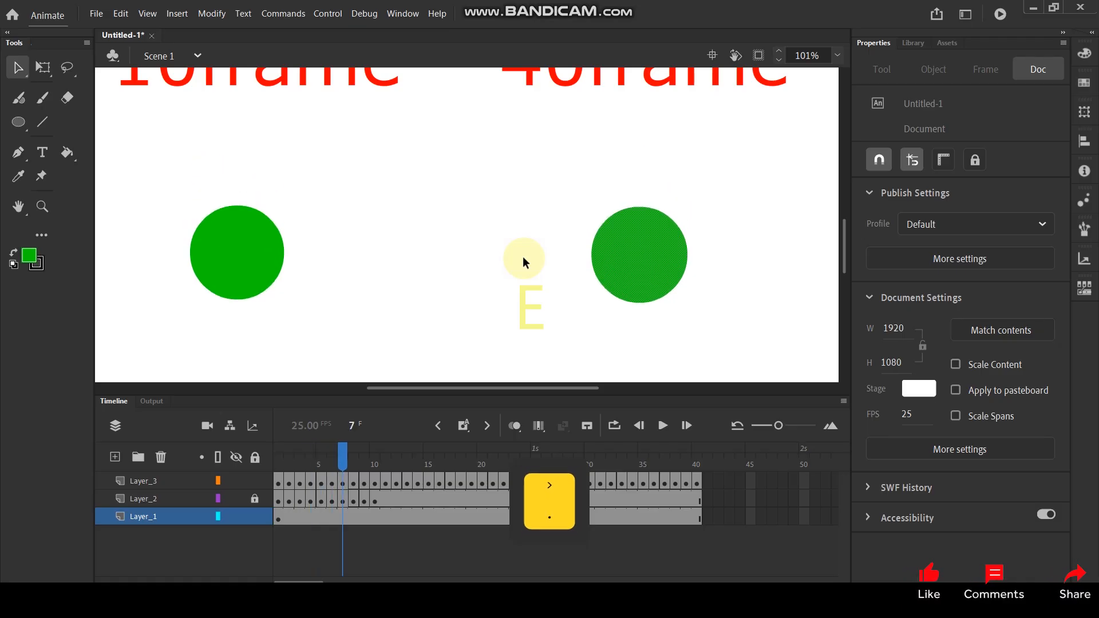
key(period)
key(period)
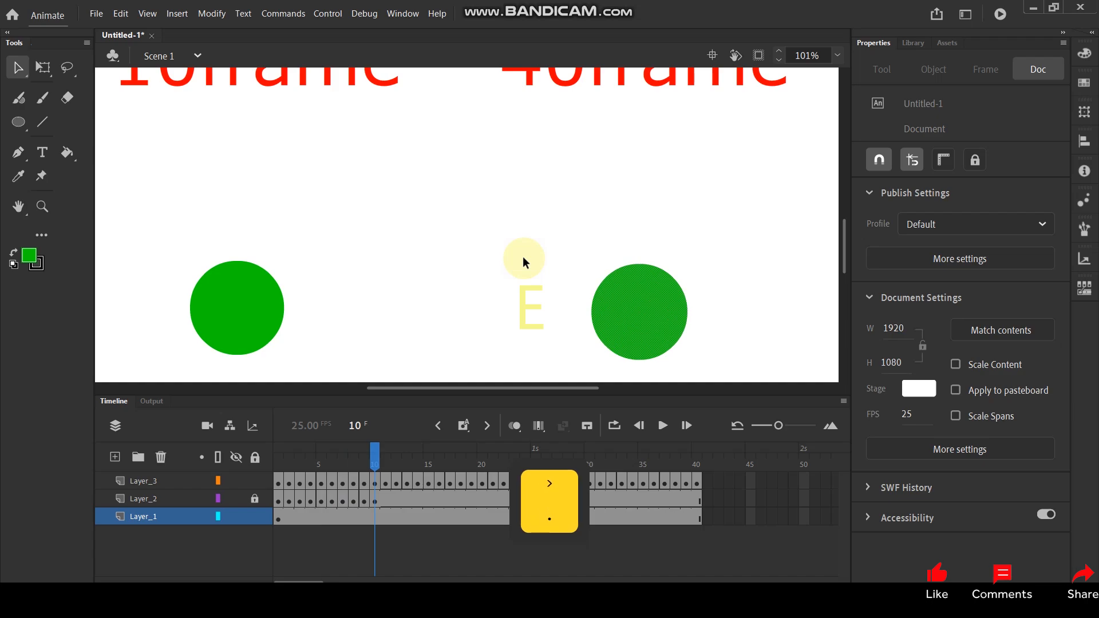
key(comma)
key(comma)
key(comma)
key(comma)
key(comma)
key(comma)
key(comma)
key(comma)
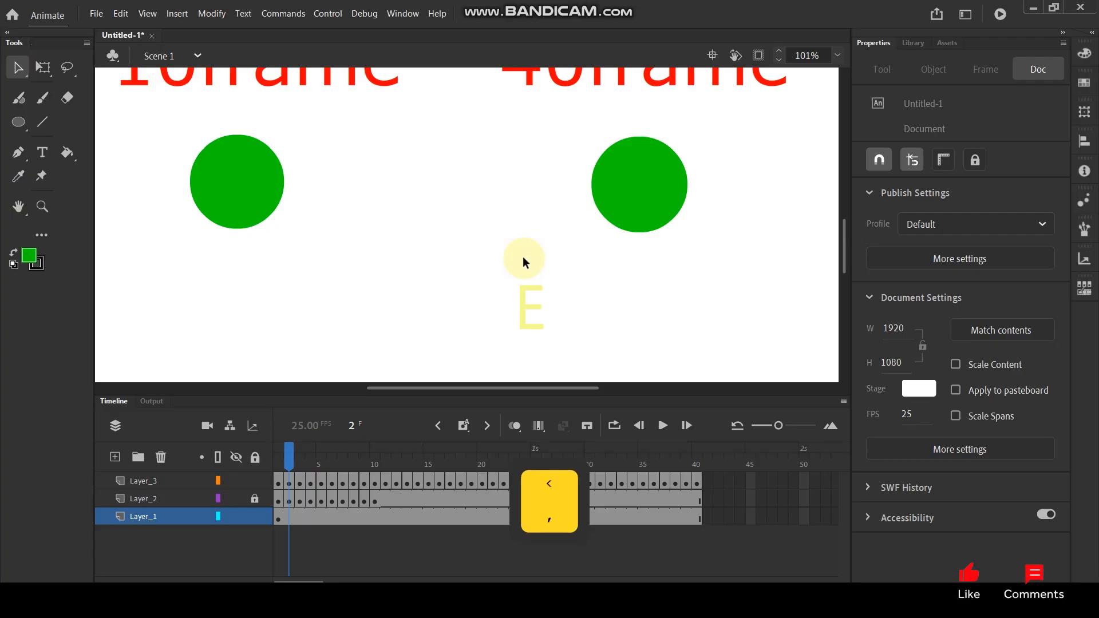
key(period)
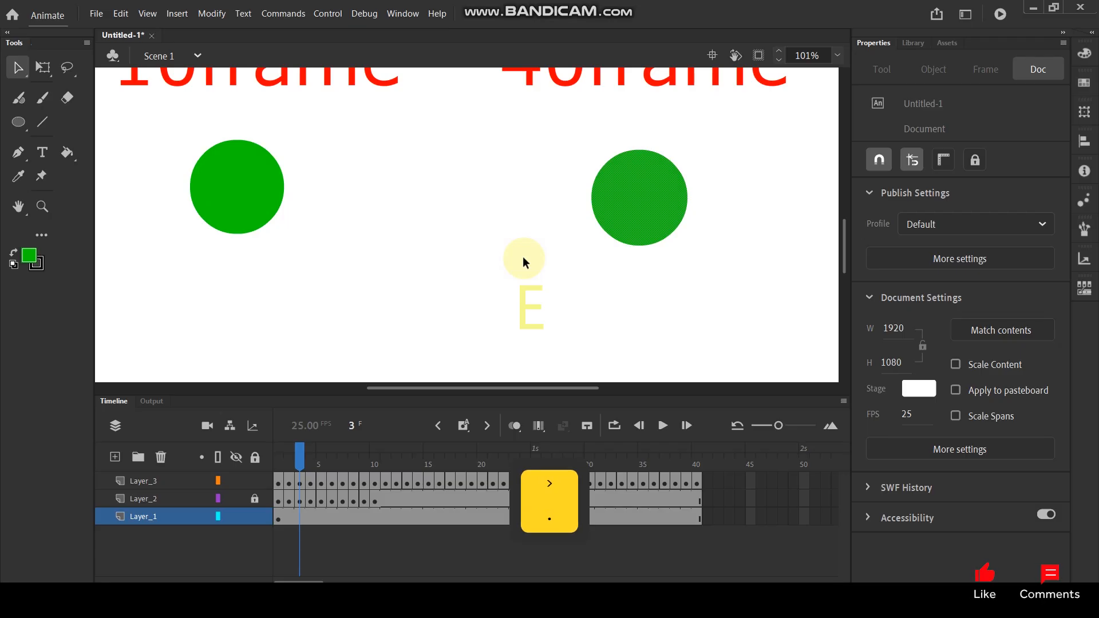
- At frame 2 with onion skinning on, use the Fluid Brush to bracket the "40frame" circle's ghosts and handwrite "spacing" below a leader line
mouse_move(293, 459)
mouse_down()
mouse_move(279, 462)
mouse_move(288, 458)
mouse_up()
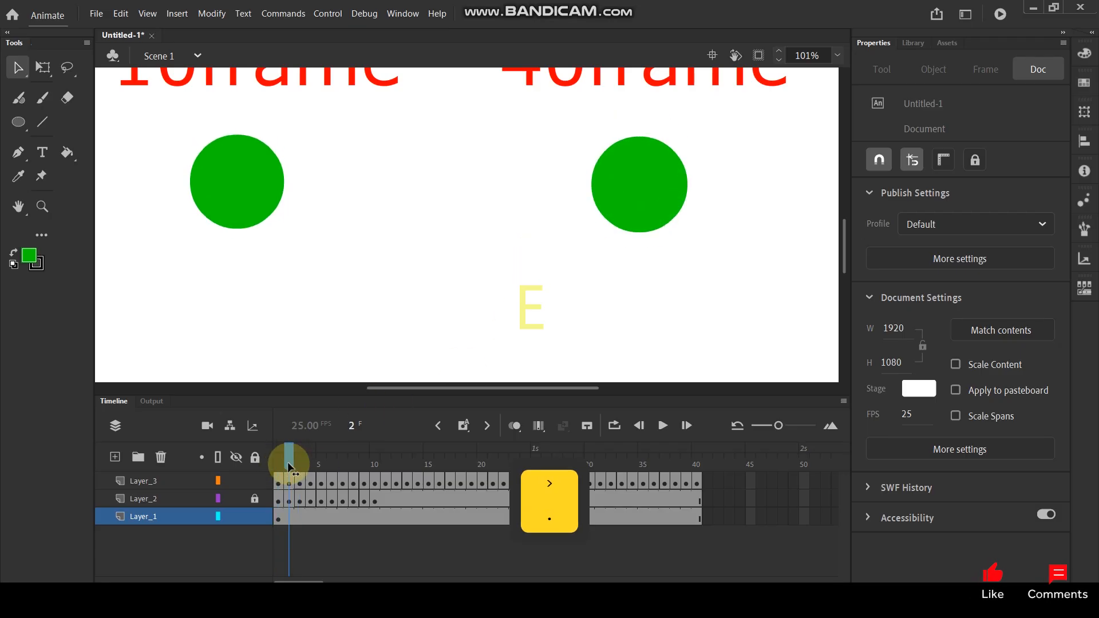
click(516, 425)
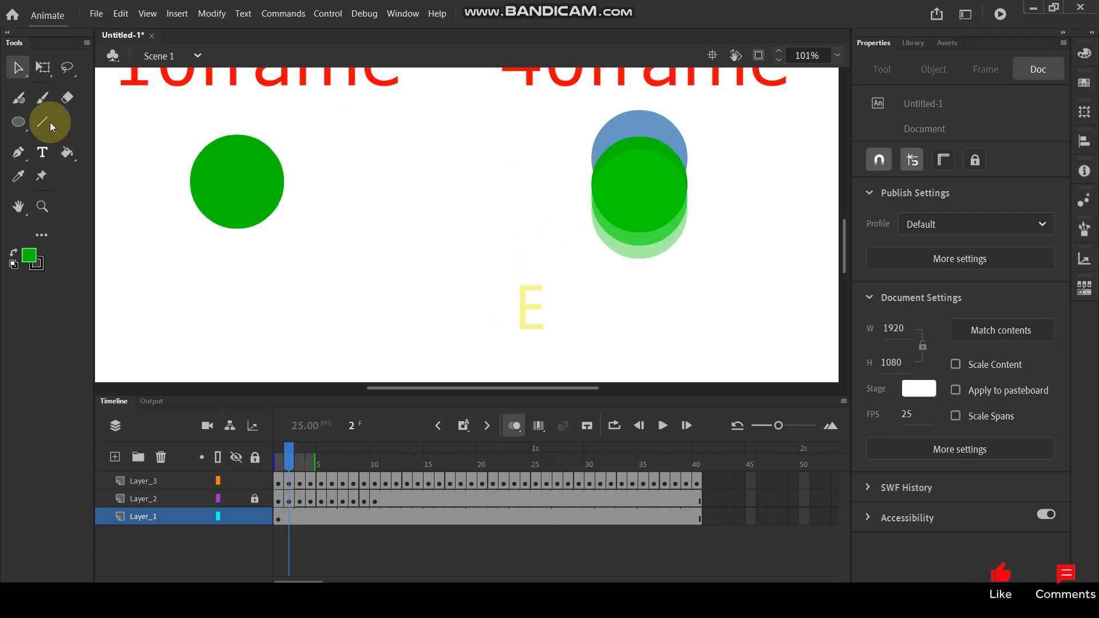
click(18, 98)
mouse_move(695, 125)
mouse_down()
mouse_move(744, 132)
mouse_move(745, 237)
mouse_move(696, 239)
mouse_up()
mouse_move(758, 177)
mouse_down()
mouse_move(777, 190)
mouse_move(785, 264)
mouse_up()
mouse_move(728, 285)
mouse_down()
mouse_move(757, 274)
mouse_move(737, 322)
mouse_move(757, 292)
mouse_move(772, 302)
mouse_move(786, 289)
mouse_move(779, 300)
mouse_move(793, 302)
mouse_move(791, 282)
mouse_move(776, 337)
mouse_move(804, 324)
mouse_move(806, 372)
mouse_move(841, 311)
mouse_up()
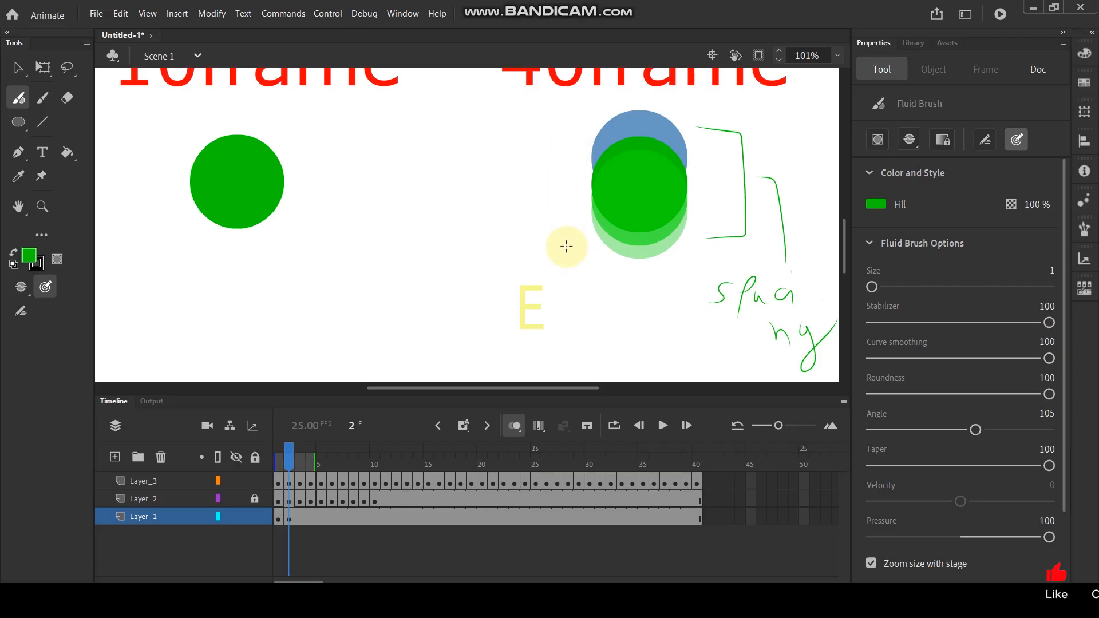
- Fit the whole stage in view, return to the Selection tool, and test the movie to preview both circles' motion
mouse_move(287, 462)
mouse_down()
mouse_move(302, 459)
mouse_move(283, 458)
mouse_move(289, 466)
mouse_up()
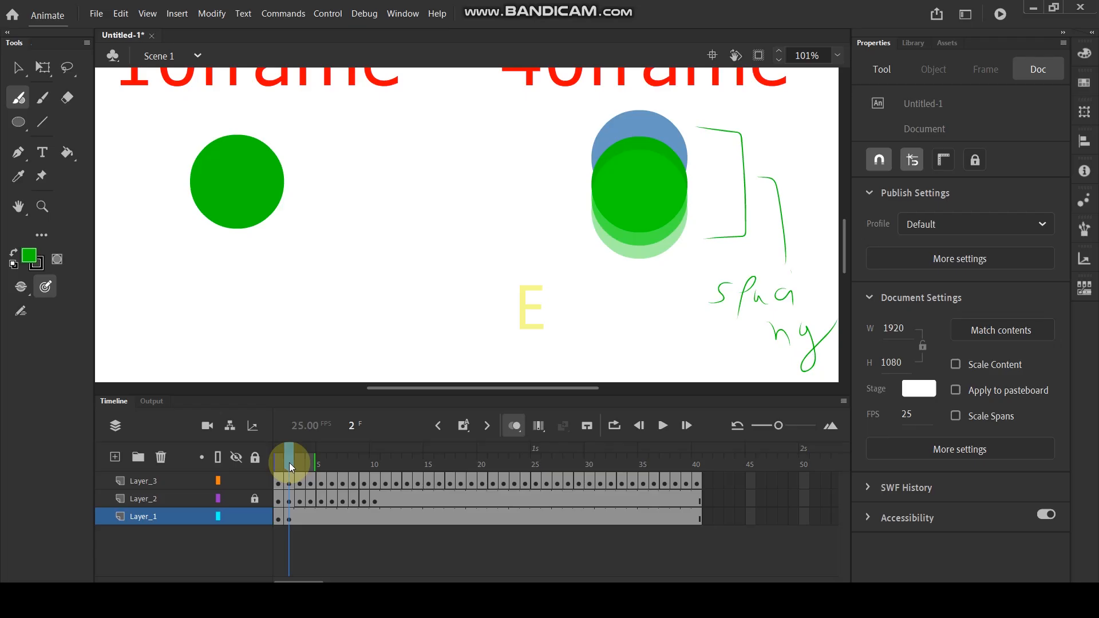
key(ctrl)
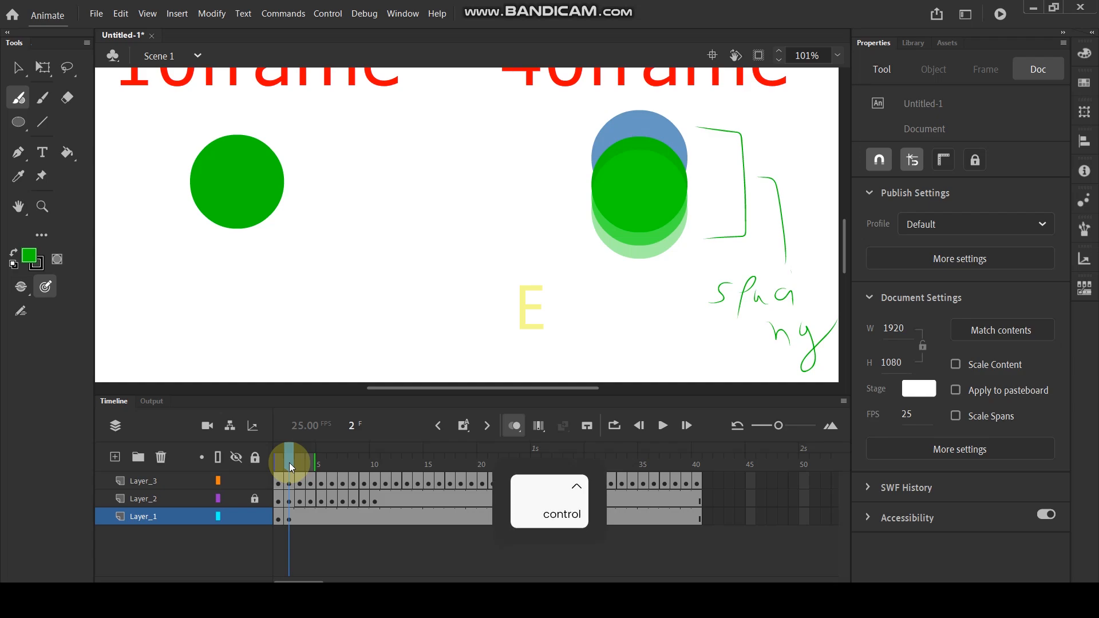
key(ctrl+2)
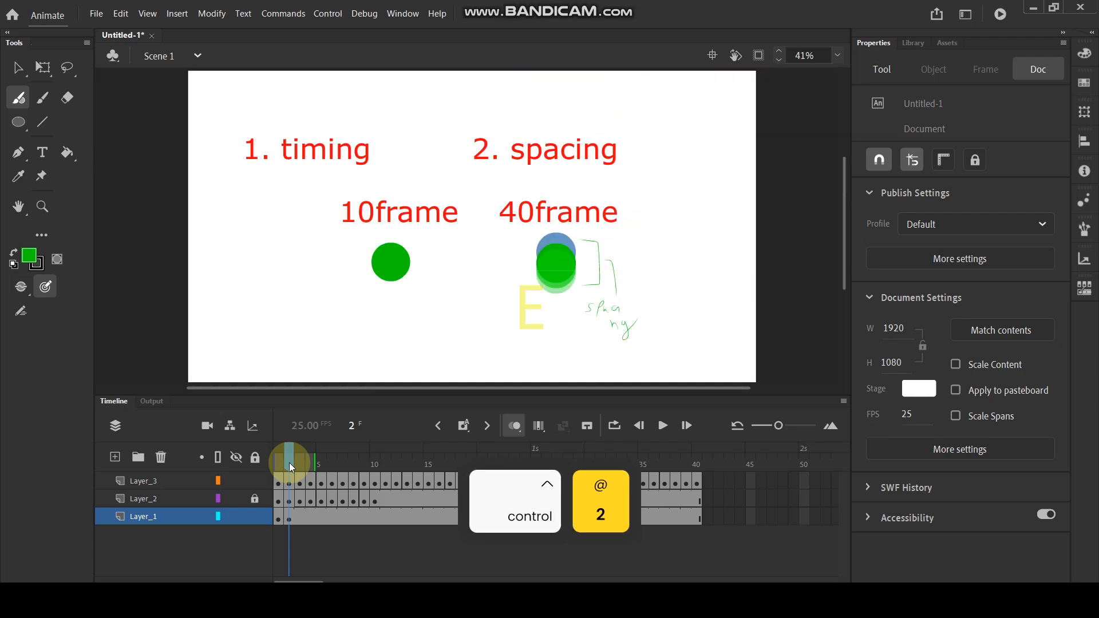
click(19, 63)
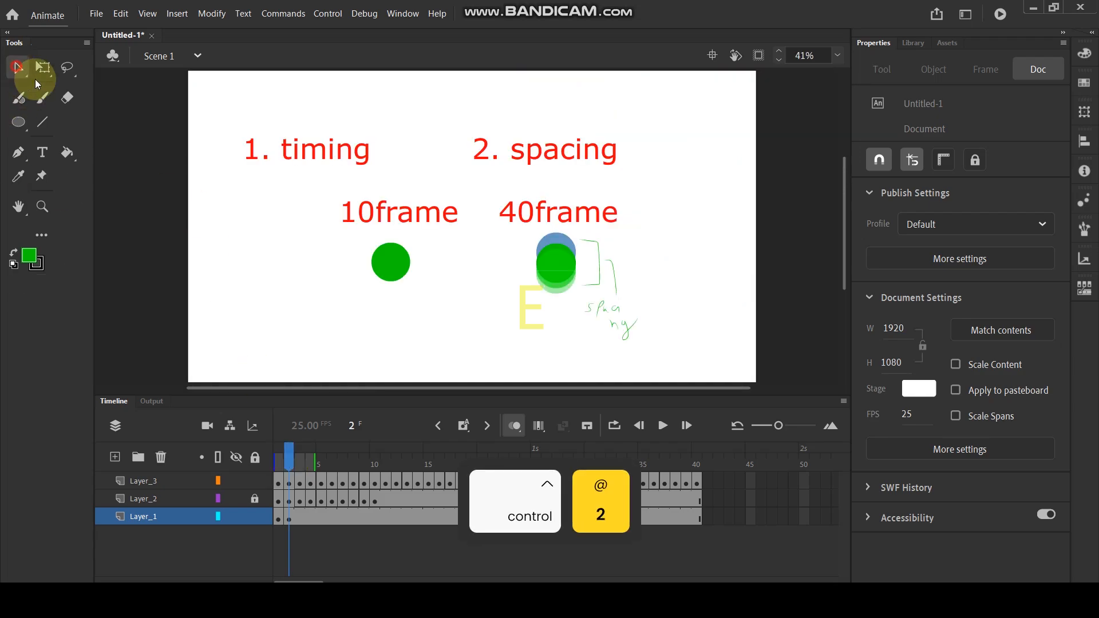
key(ctrl+Return)
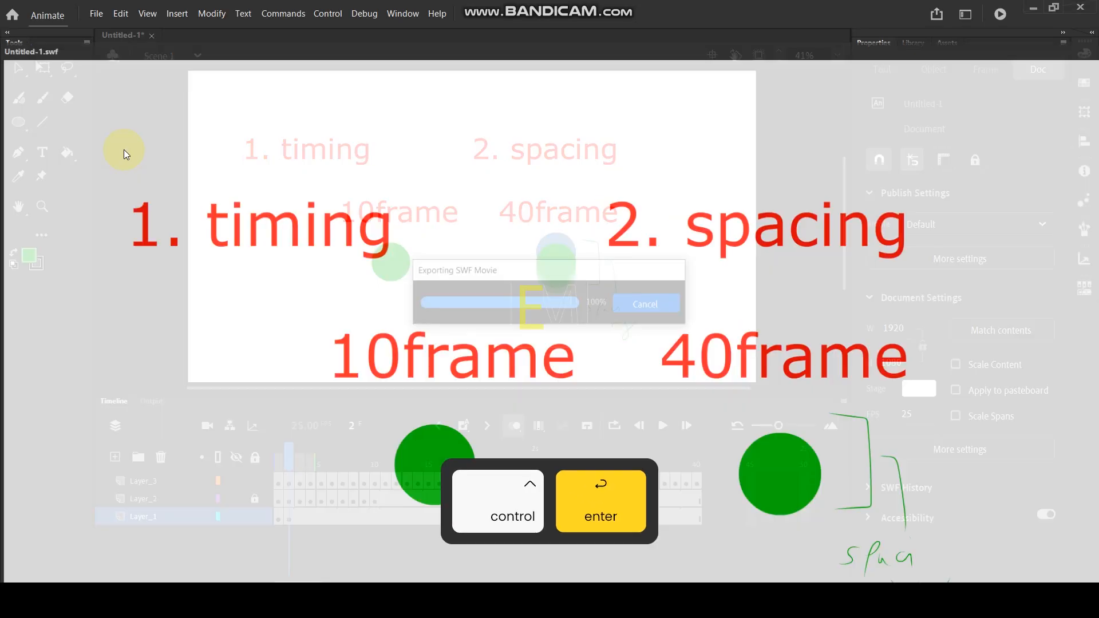